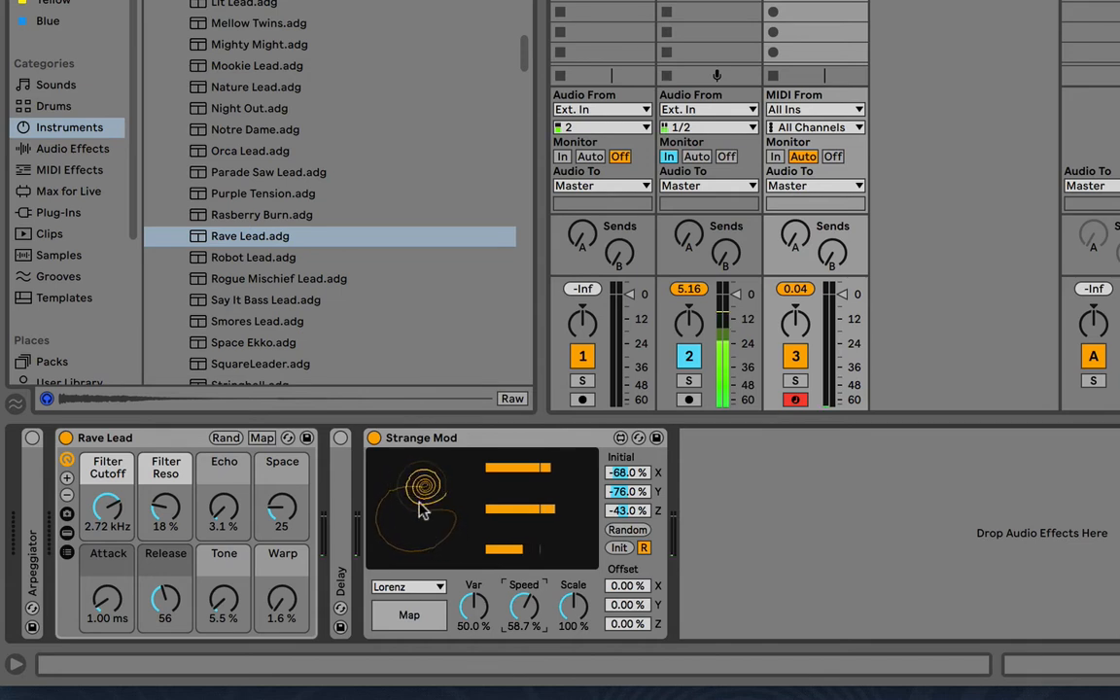
Audition the Four-Wing, Nose Hoover, Sprott and Chen attractors in Strange Mod
left_click(406, 586)
left_click(400, 567)
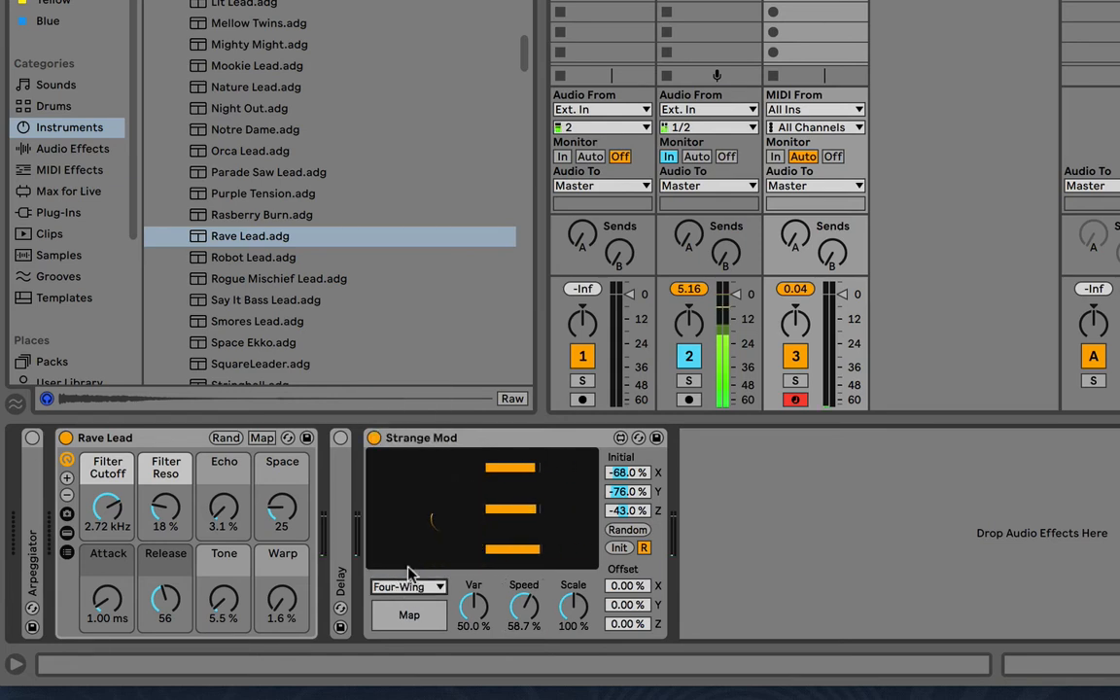
key("Up")
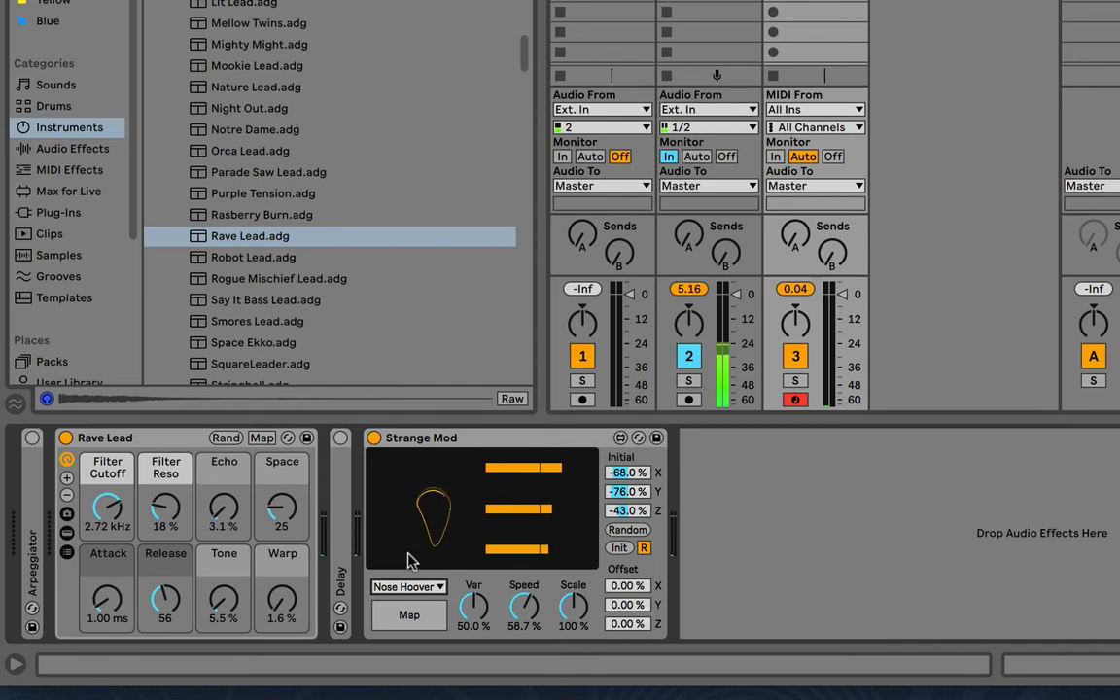
key("Up")
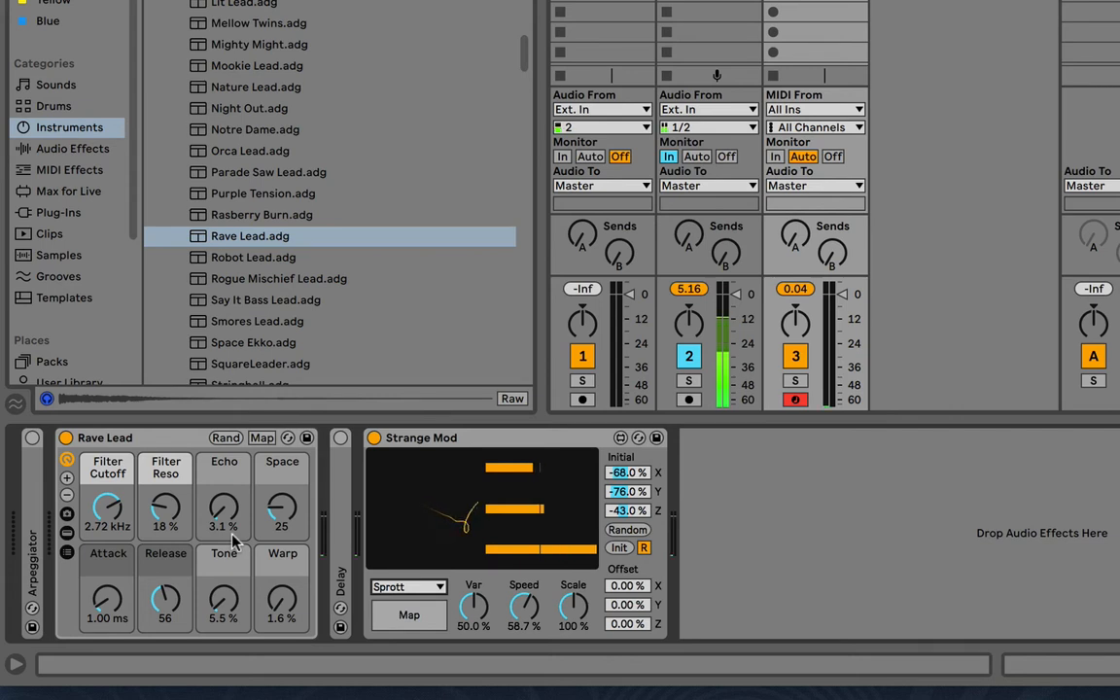
left_click(443, 587)
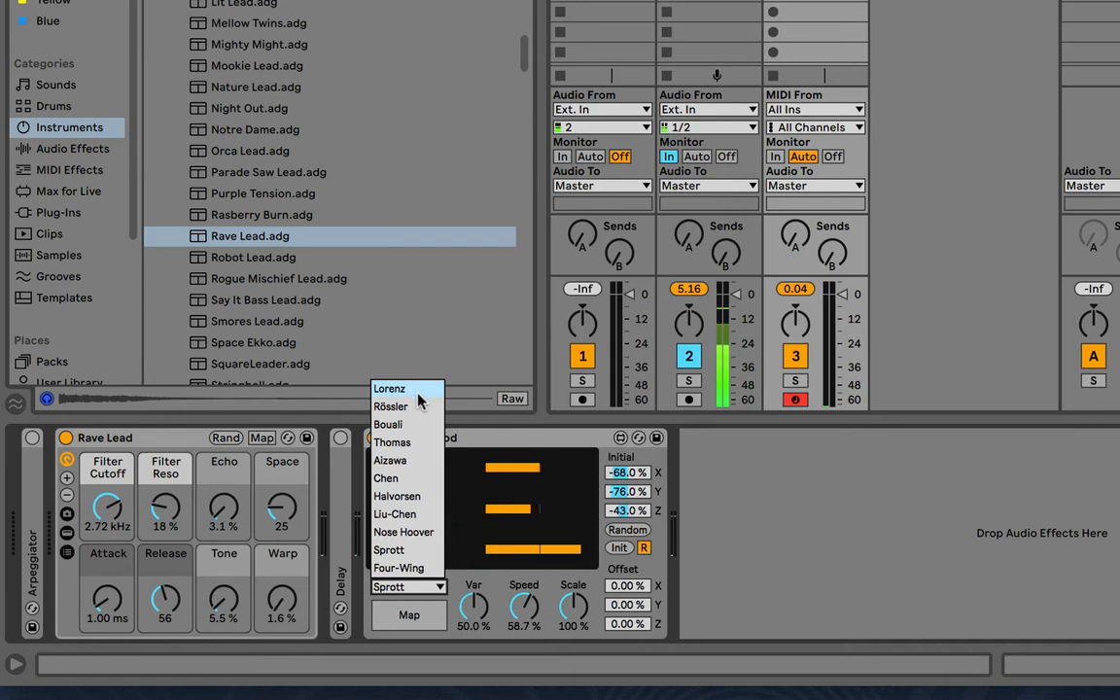
left_click(408, 477)
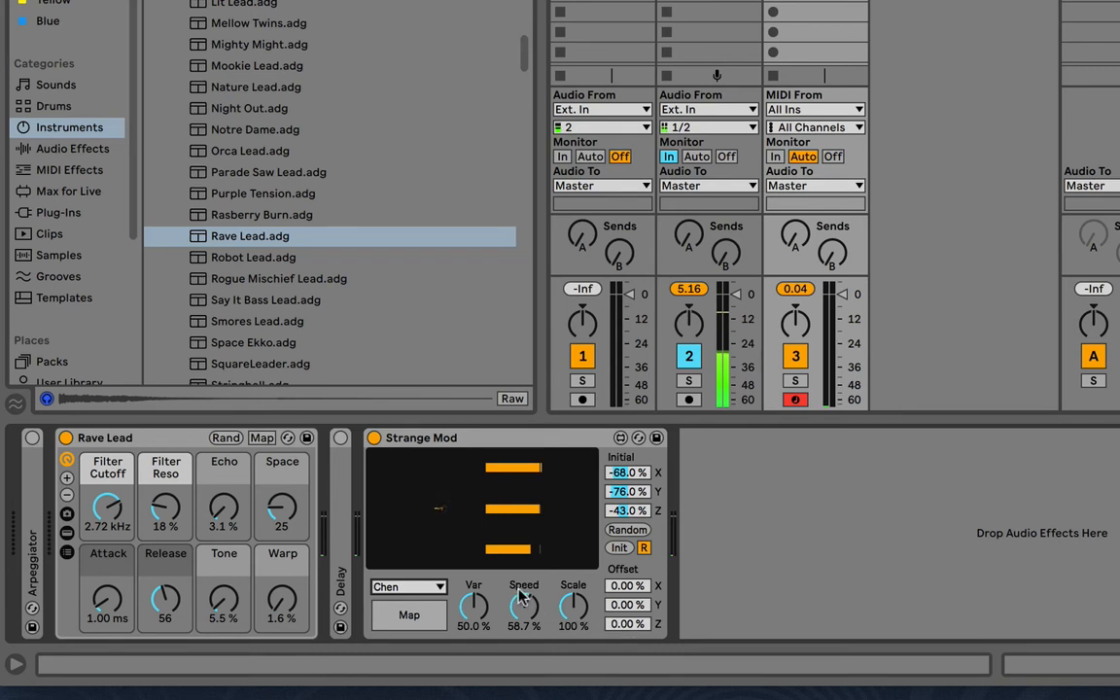
Switch Strange Mod's attractor type to Bouali
left_click(423, 579)
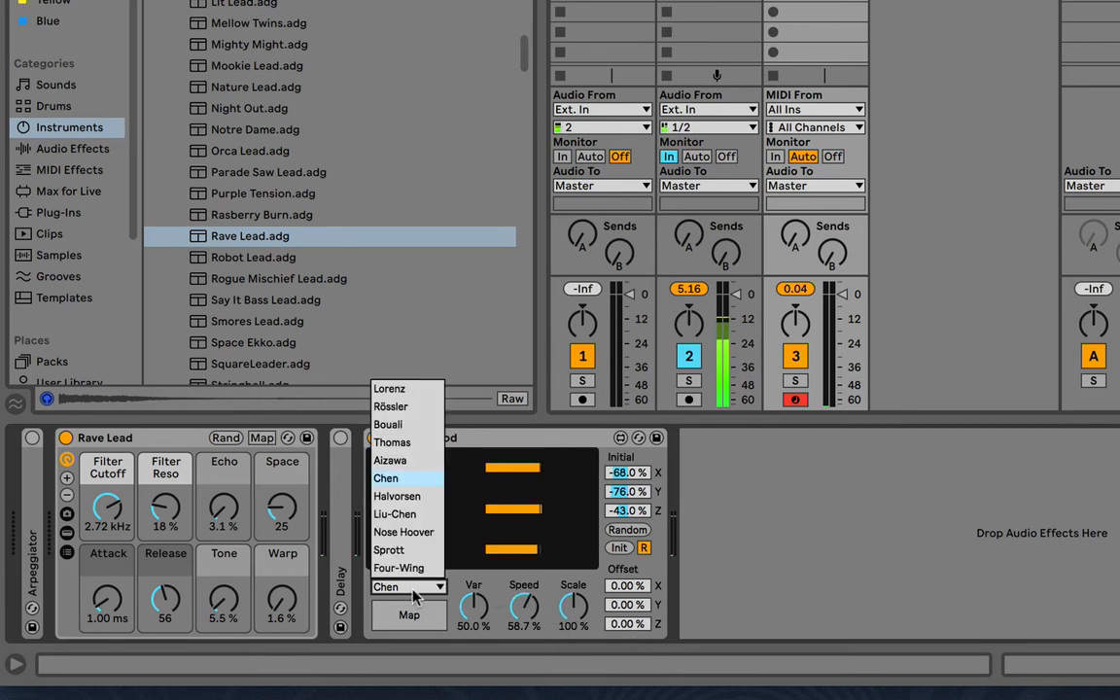
left_click(412, 424)
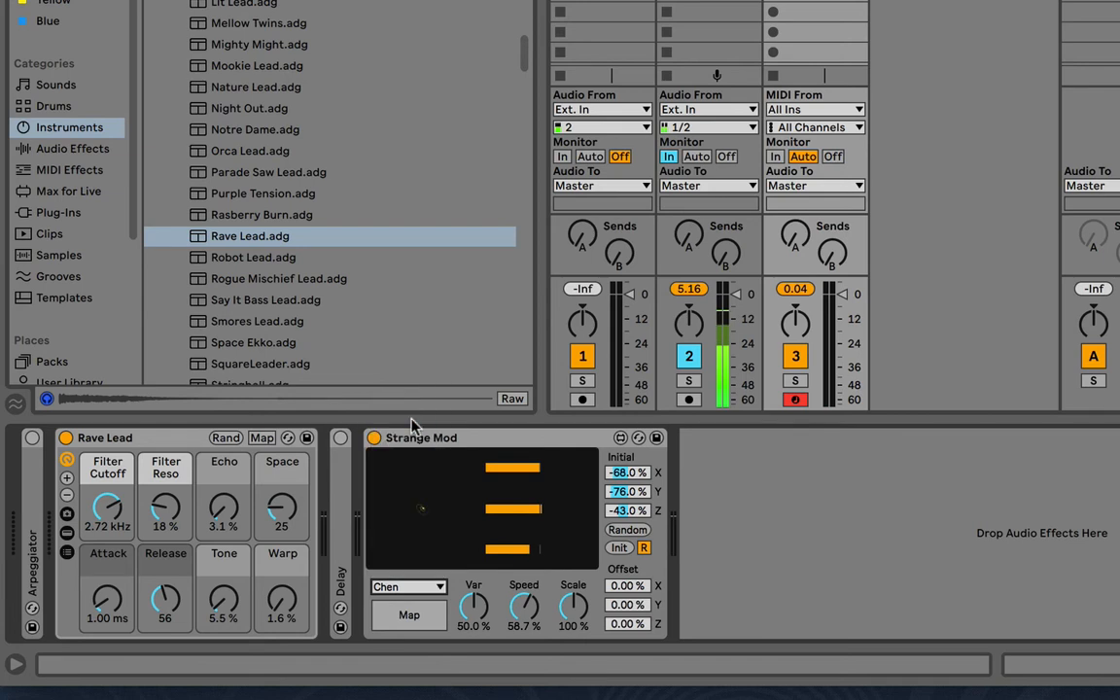
left_click(418, 588)
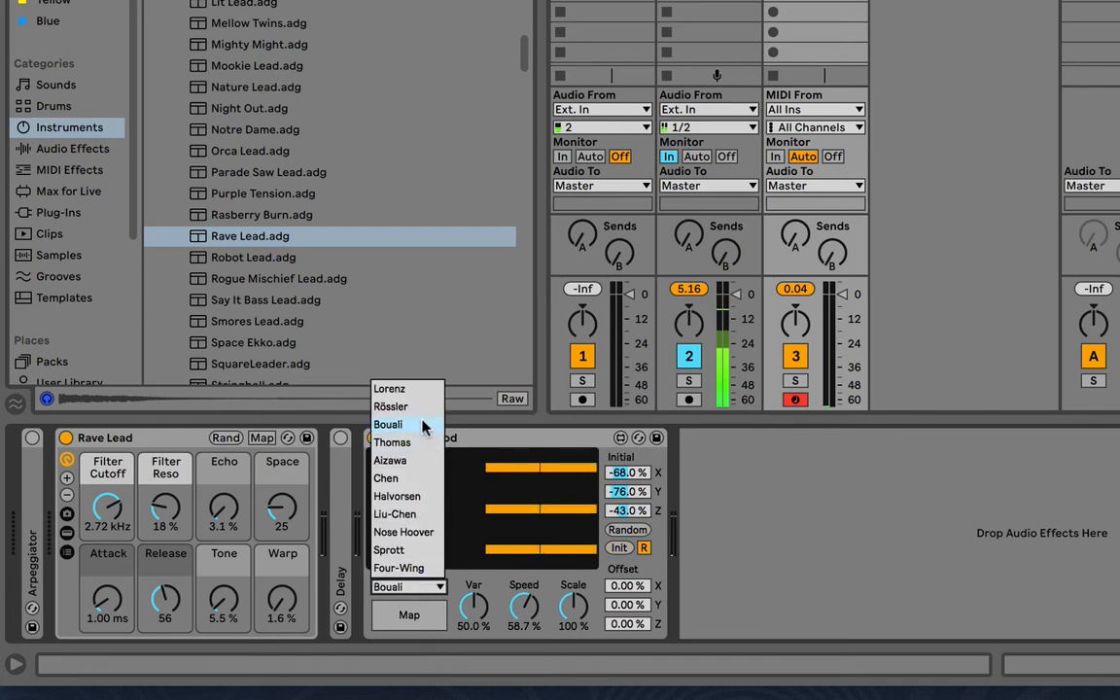
left_click(423, 424)
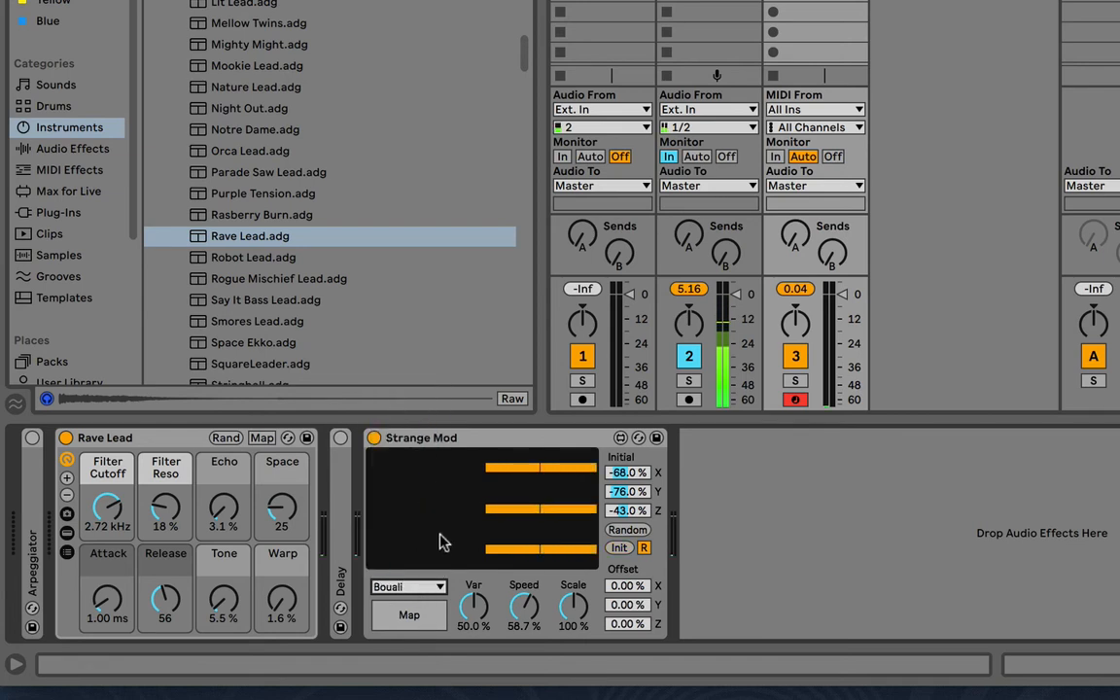
Randomize Strange Mod's initial X, Y and Z values several times
left_click(629, 529)
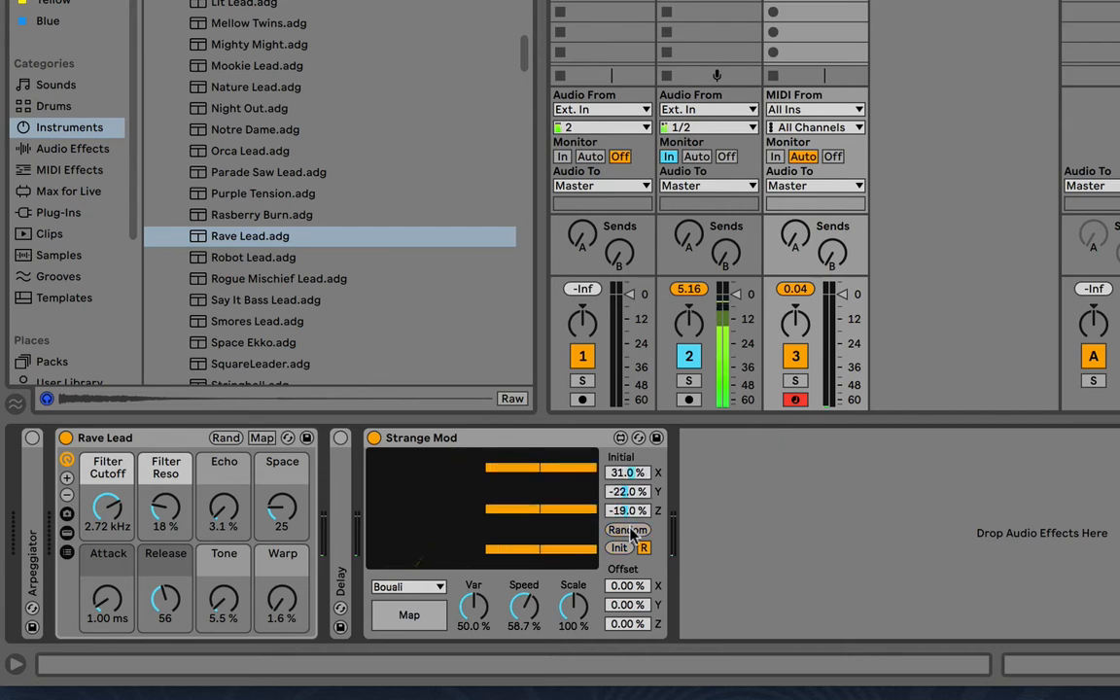
left_click(629, 531)
left_click(629, 532)
left_click(629, 532)
left_click(629, 531)
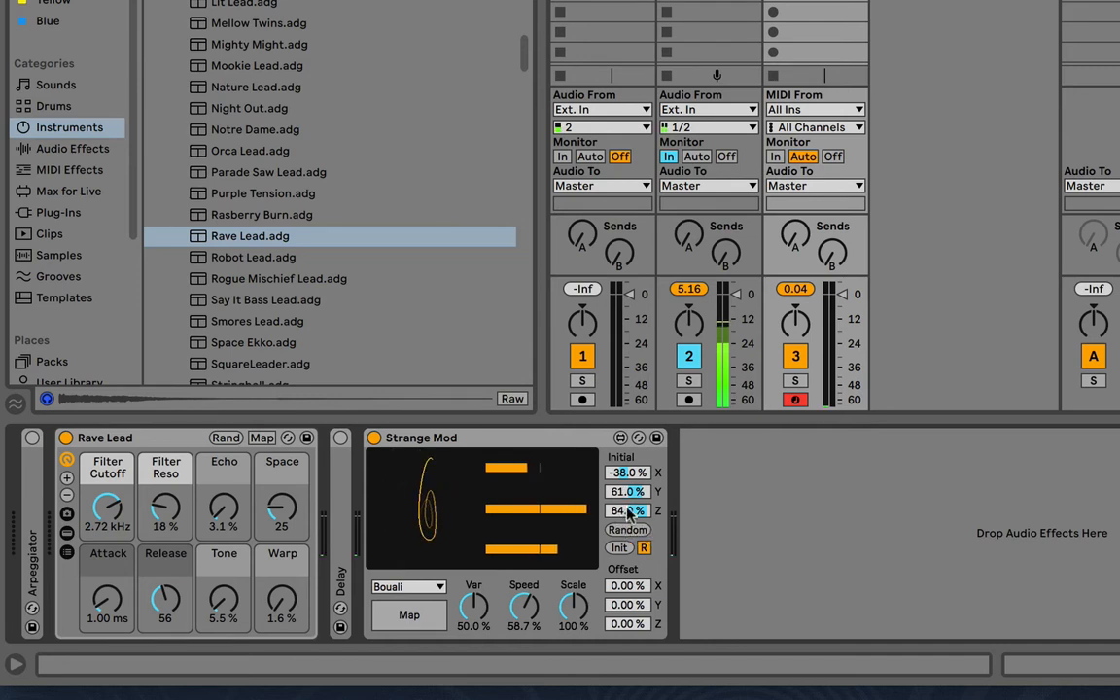
Reset Strange Mod's Speed to 50%, then set initial X to -27% and initial Z to 62%
double_click(537, 610)
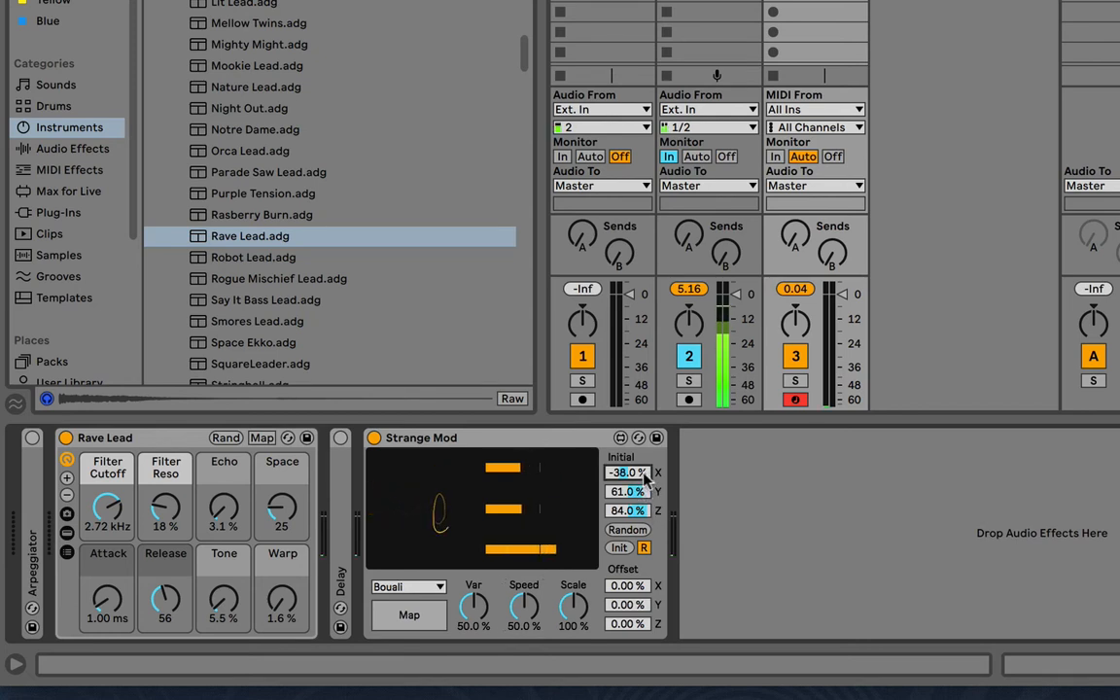
left_click_drag(645, 476, 635, 516)
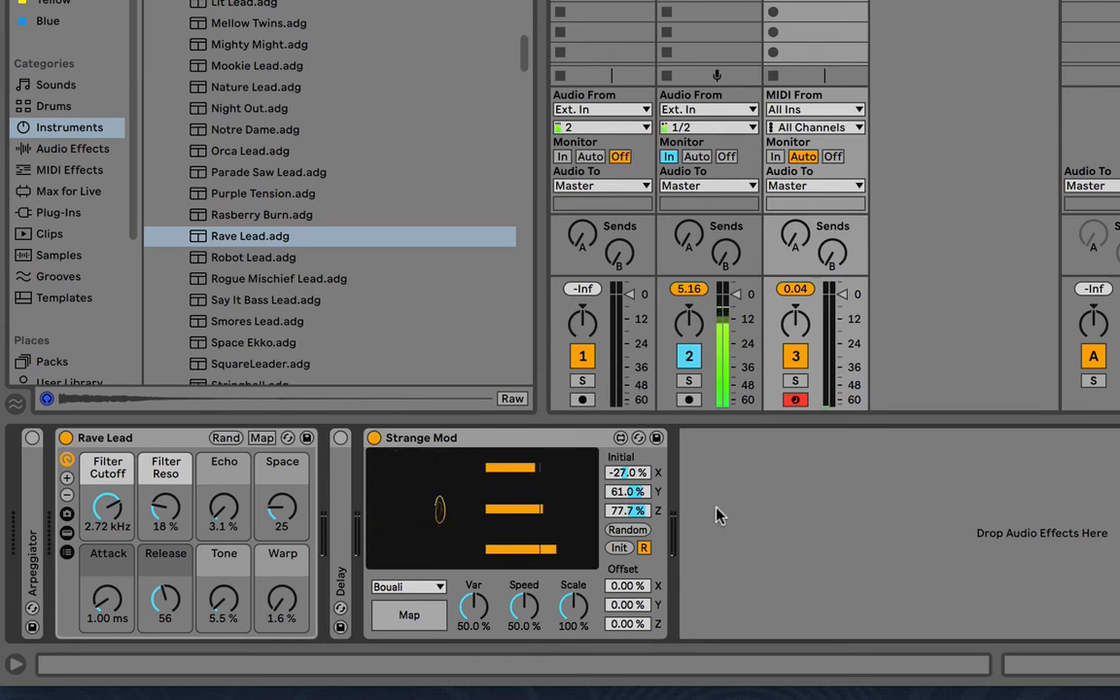
left_click_drag(640, 508, 639, 520)
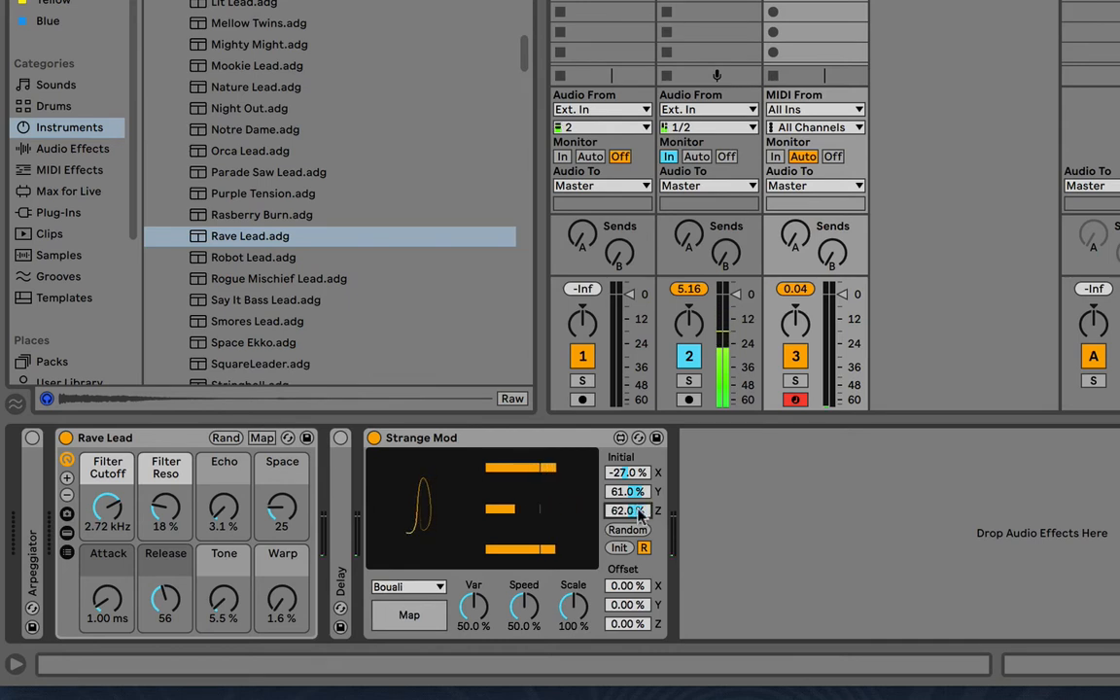
left_click(410, 587)
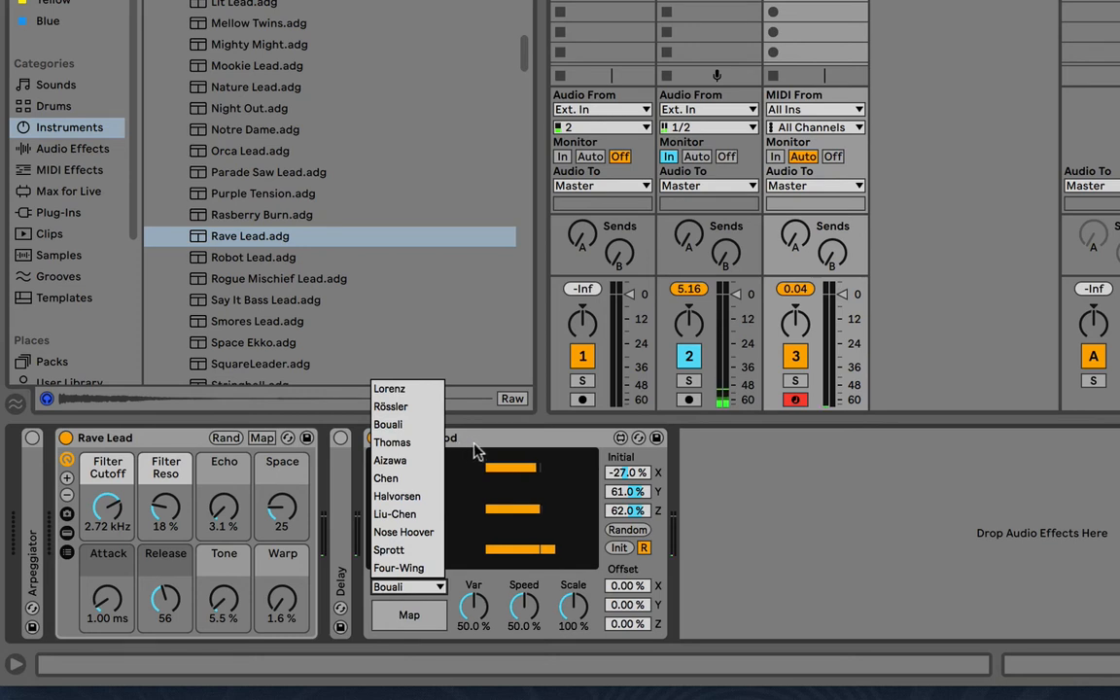
left_click(476, 450)
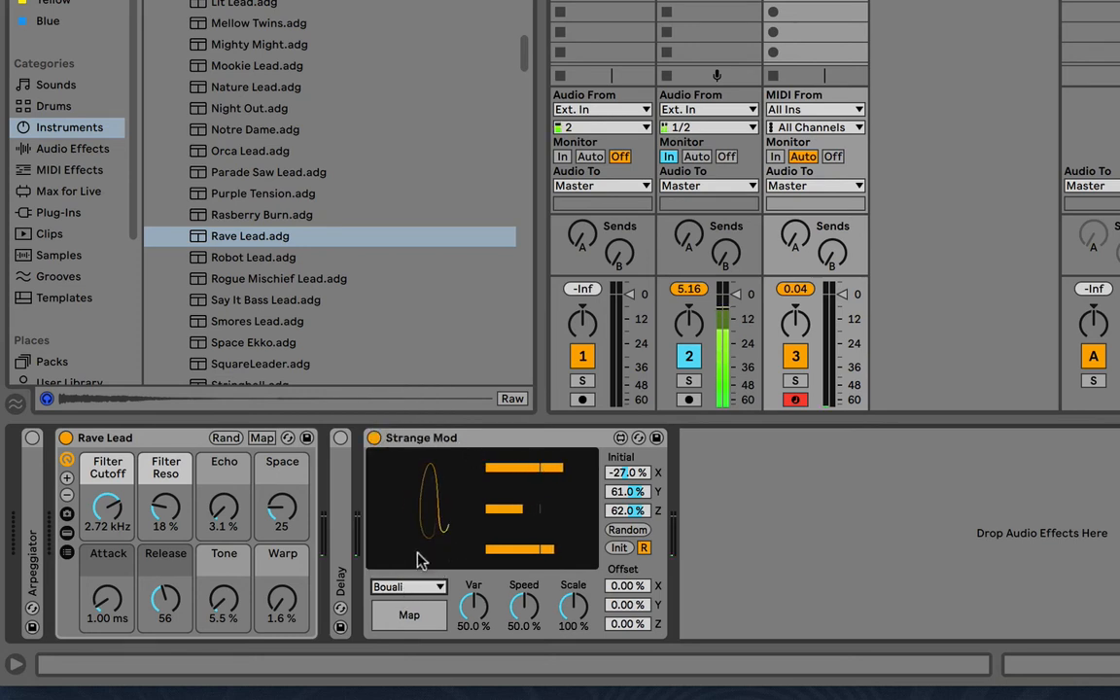
left_click(409, 587)
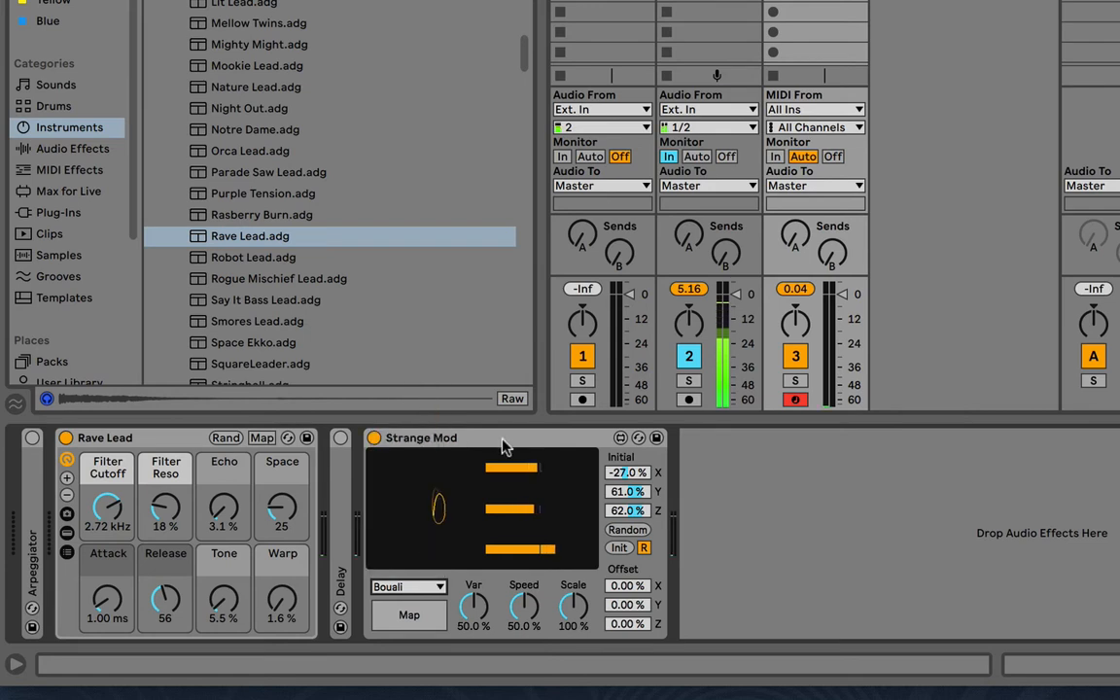
left_click(439, 429)
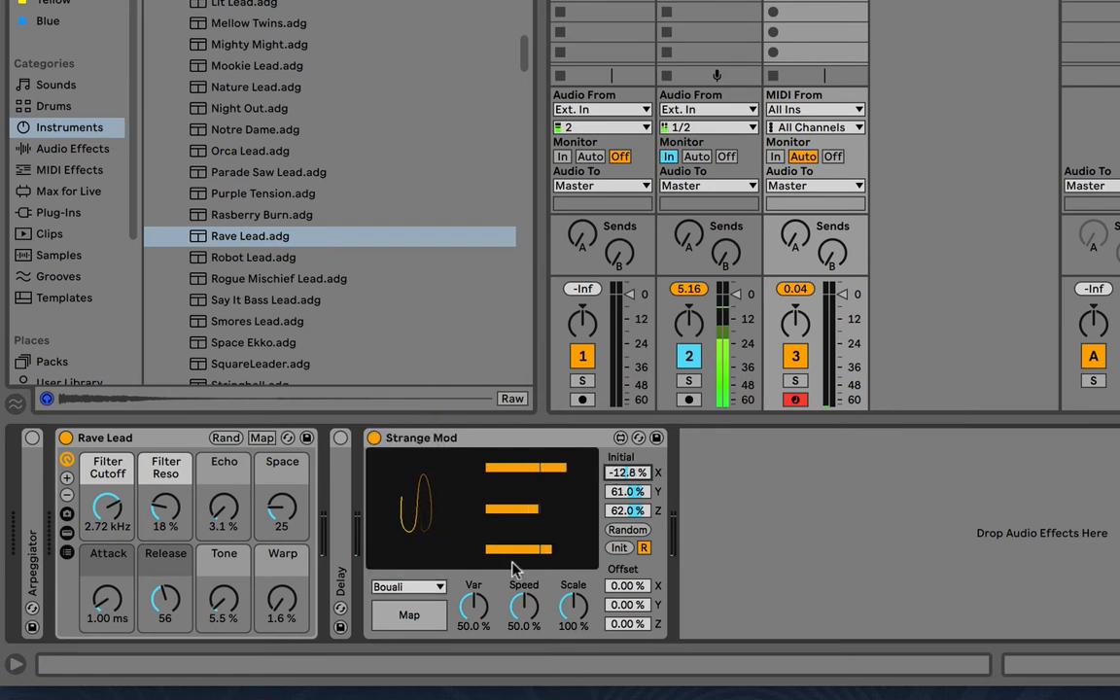
Choose the Lorenz attractor and set Strange Mod's initial values to X -28.6%, Y 65.7% and Z 47.8%
left_click(438, 587)
left_click(393, 389)
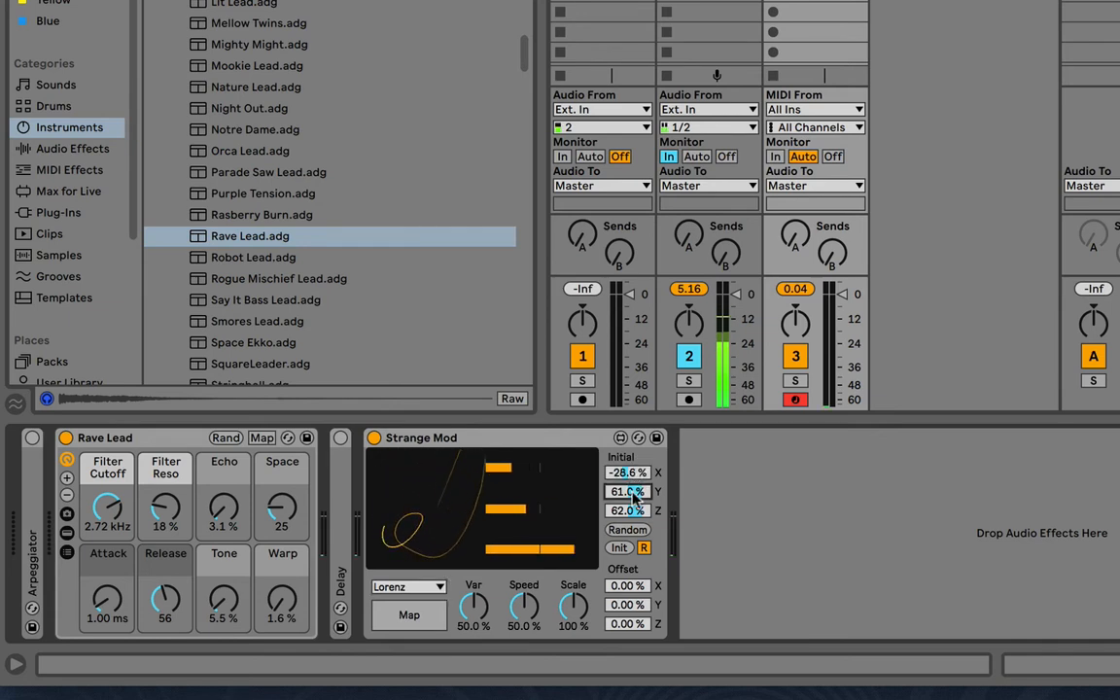
left_click_drag(631, 492, 633, 513)
left_click(634, 506)
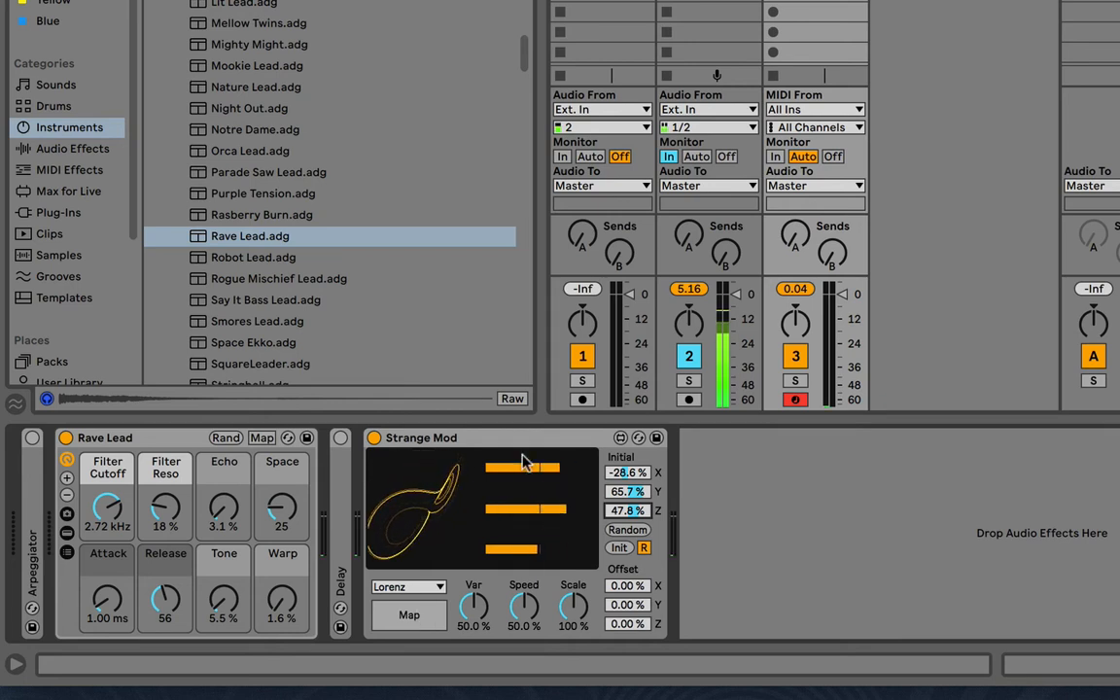
Map Strange Mod's X Position to Rave Lead's Filter Cutoff and return to the attractor display
left_click(408, 627)
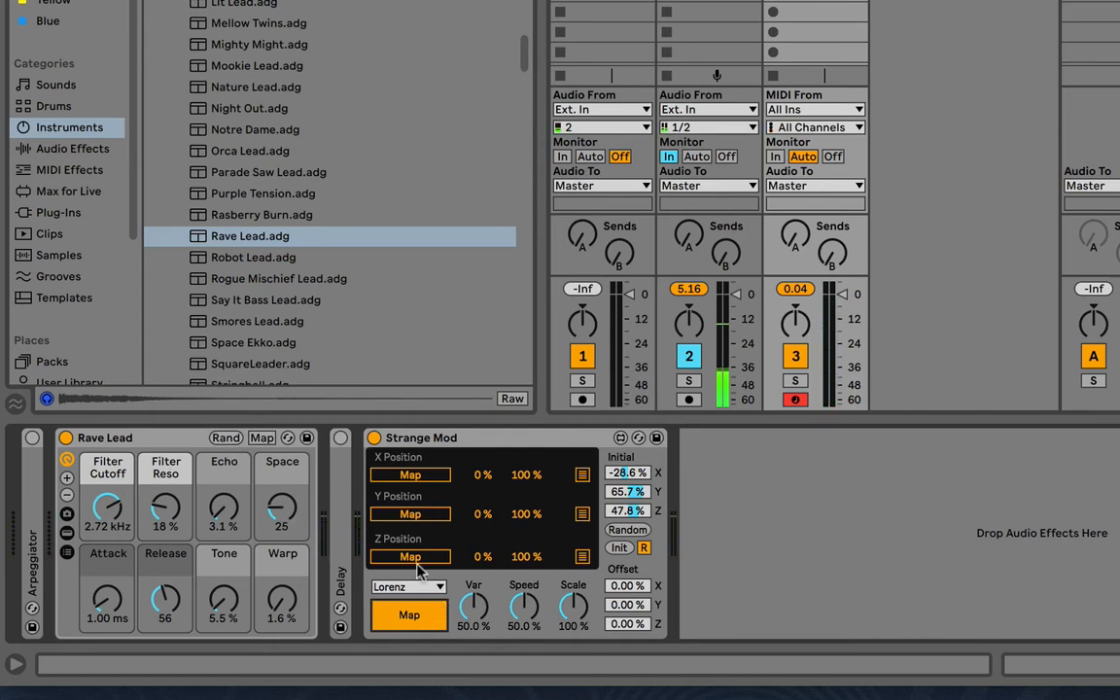
left_click(394, 477)
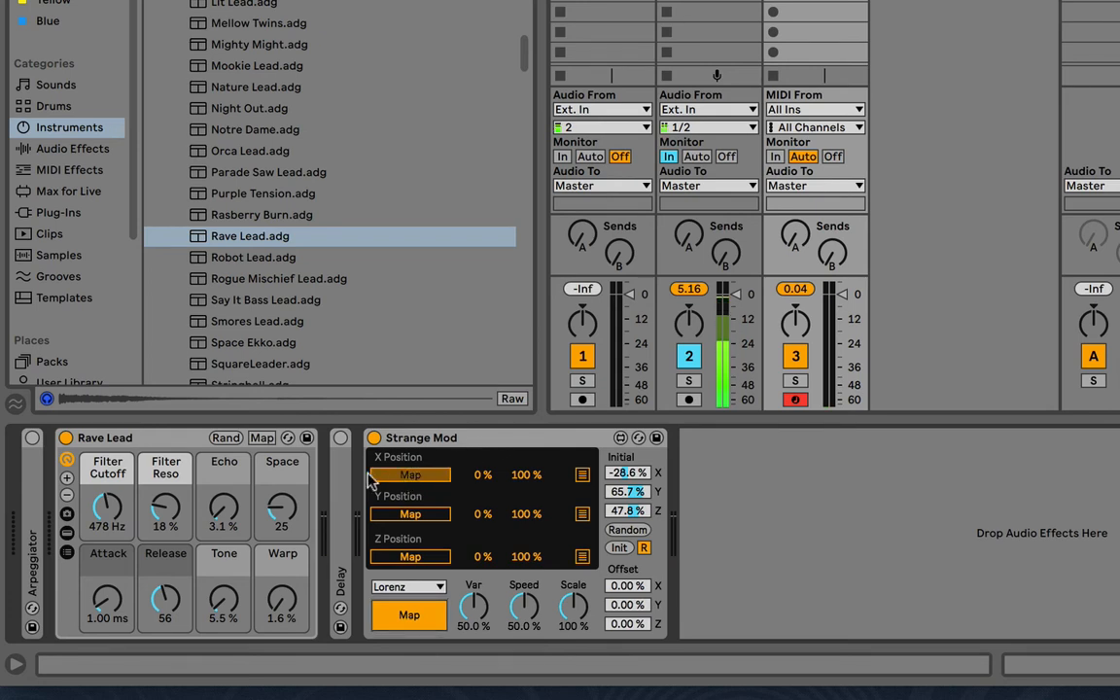
left_click(108, 507)
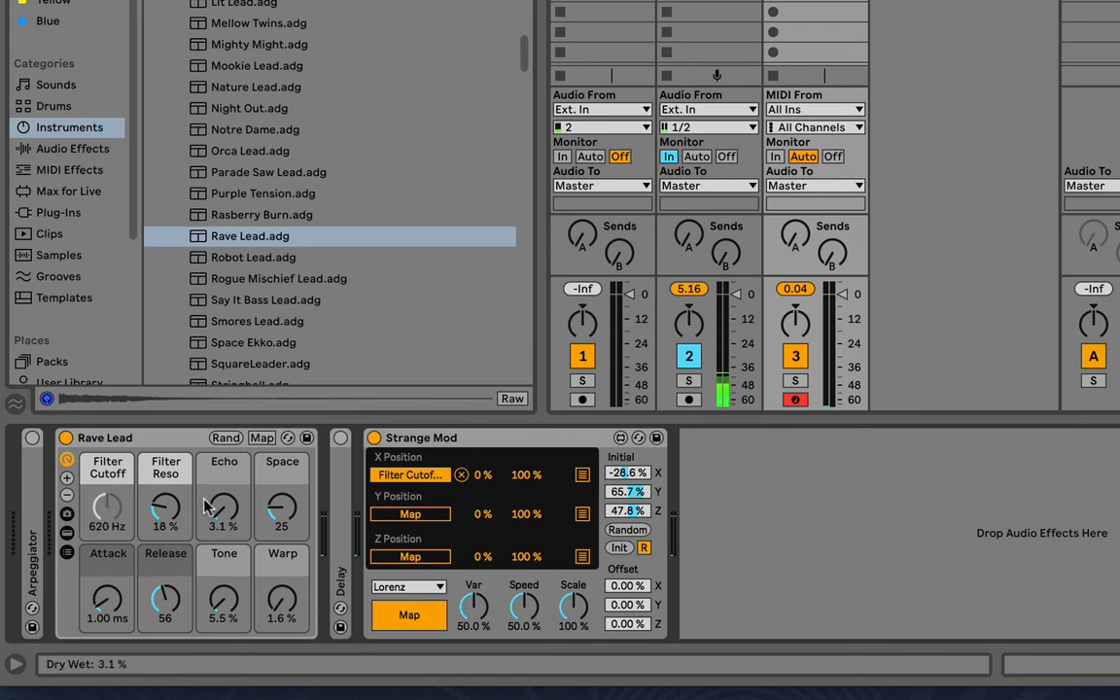
left_click(424, 623)
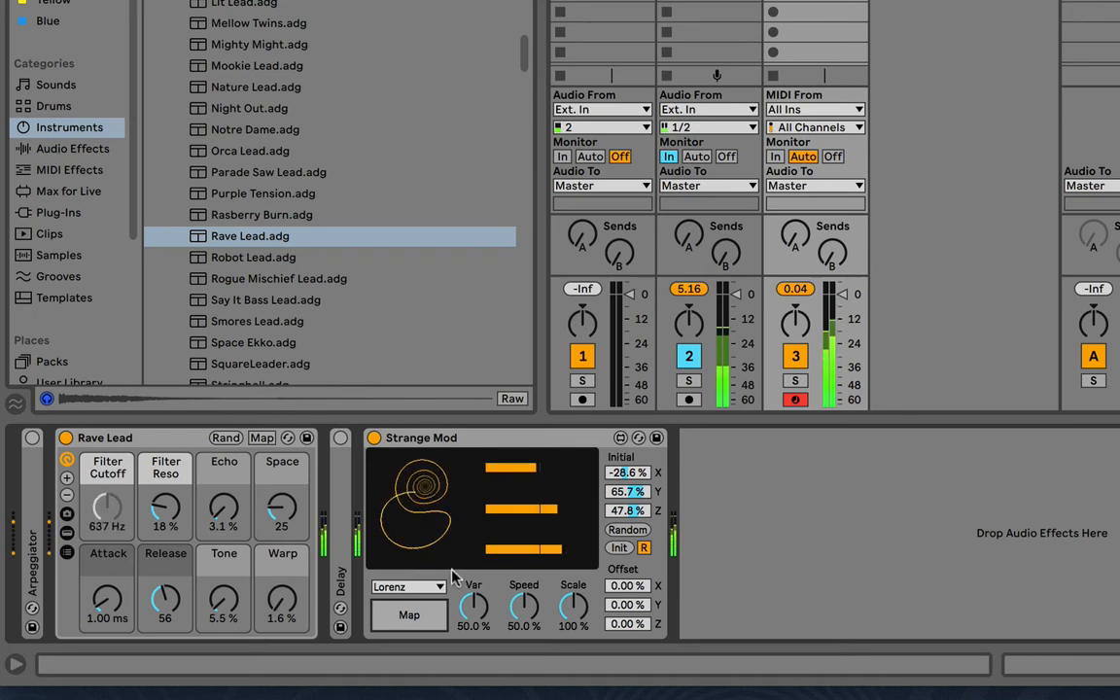
Expand the Arpeggiator, switch it on, and set its synced Rate to 1/12
double_click(33, 500)
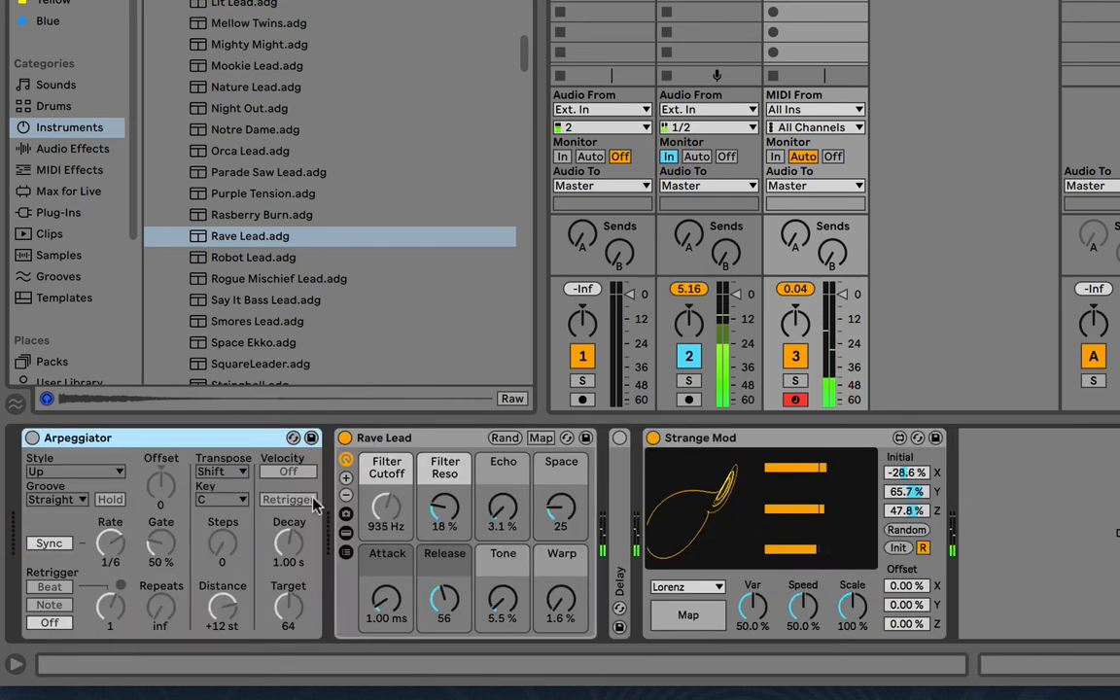
left_click(685, 617)
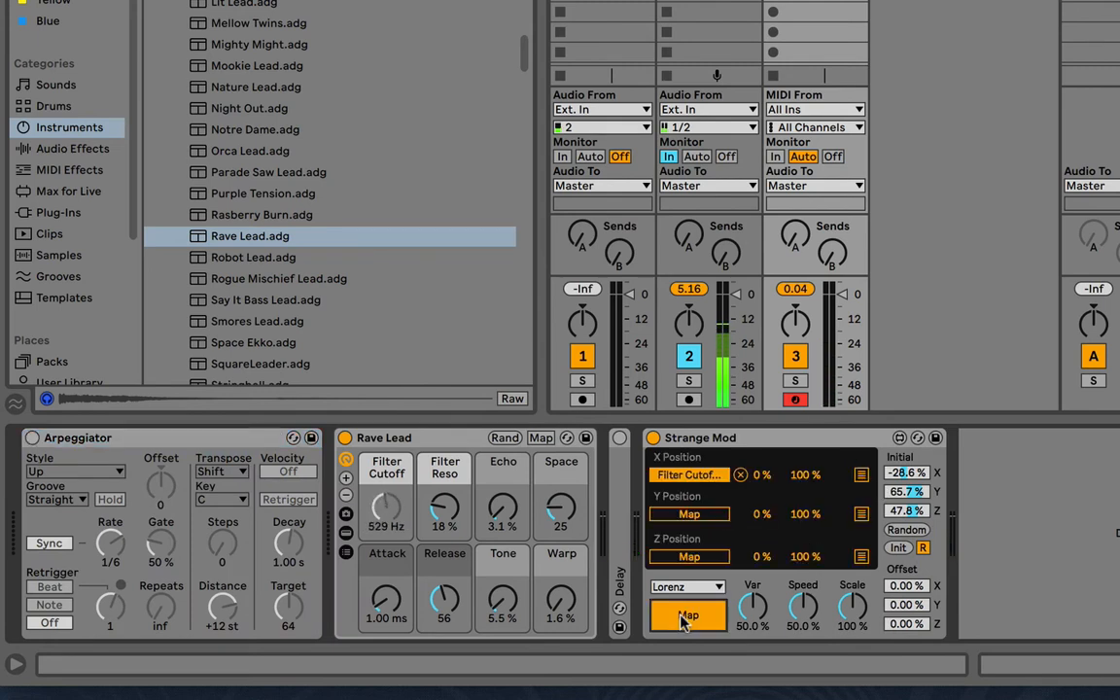
left_click(685, 616)
left_click(32, 438)
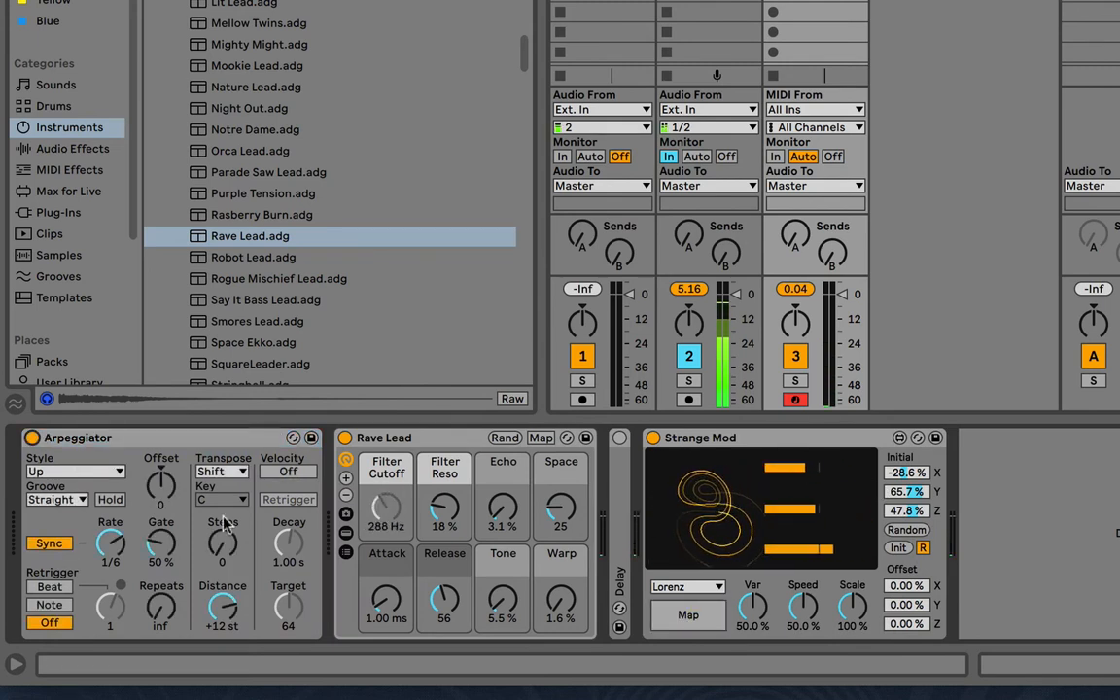
left_click(113, 543)
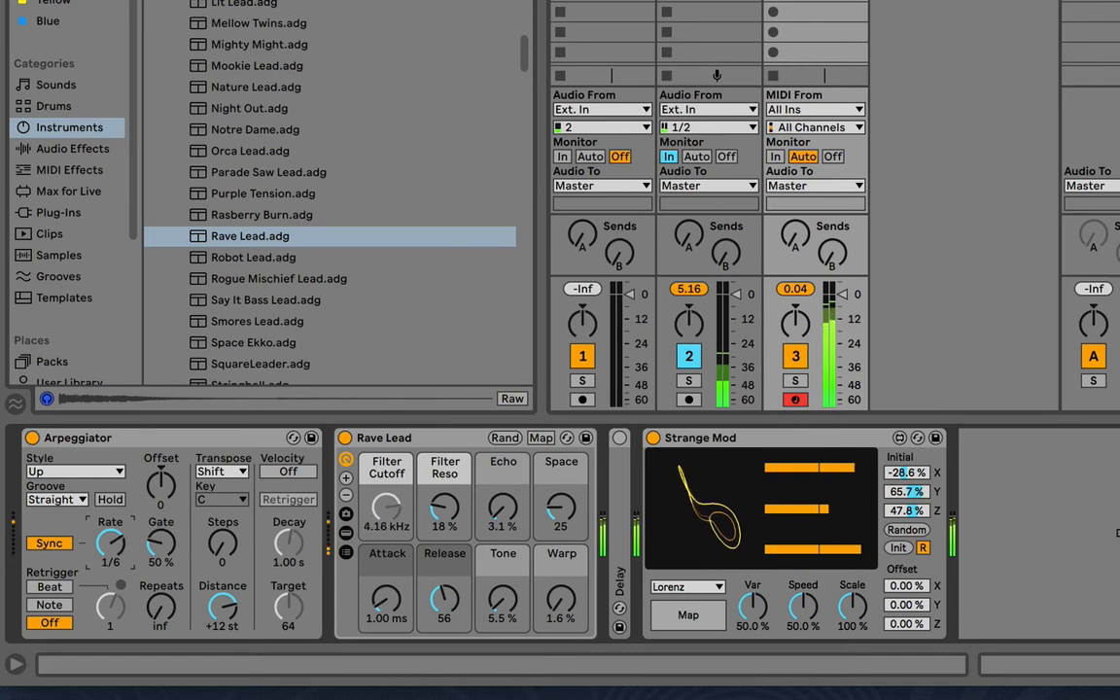
mouse_move(114, 543)
left_mouse_down()
mouse_move(114, 569)
mouse_move(114, 546)
left_mouse_up()
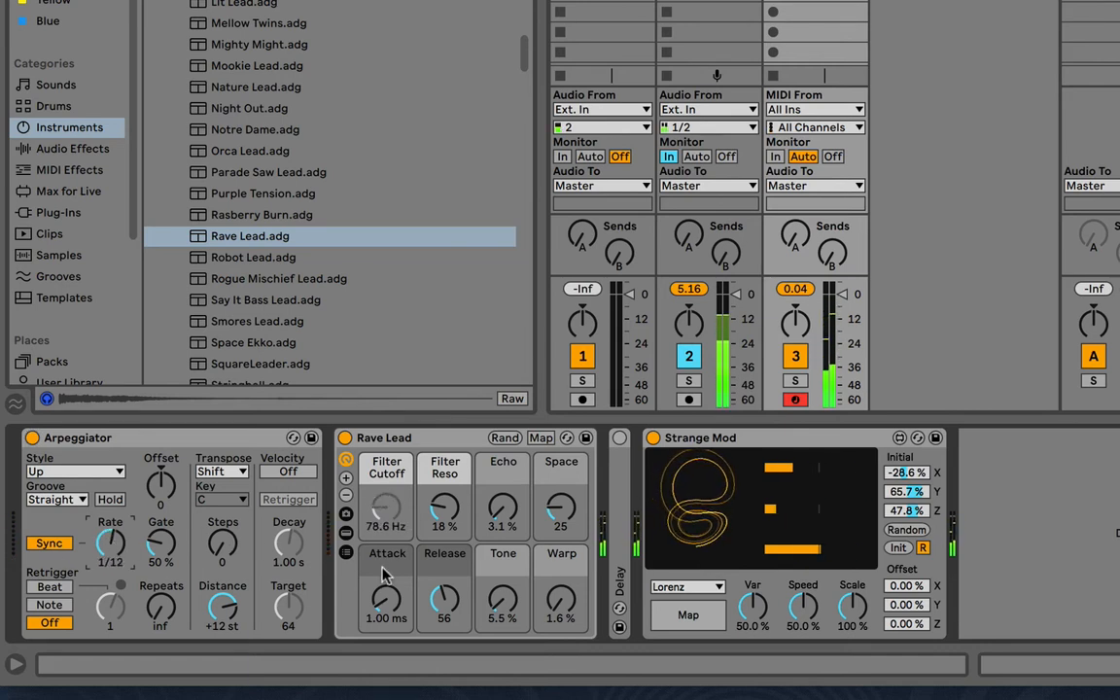
Map Strange Mod's Y Position to the Arpeggiator's synced Rate and return to the attractor display
left_click(710, 608)
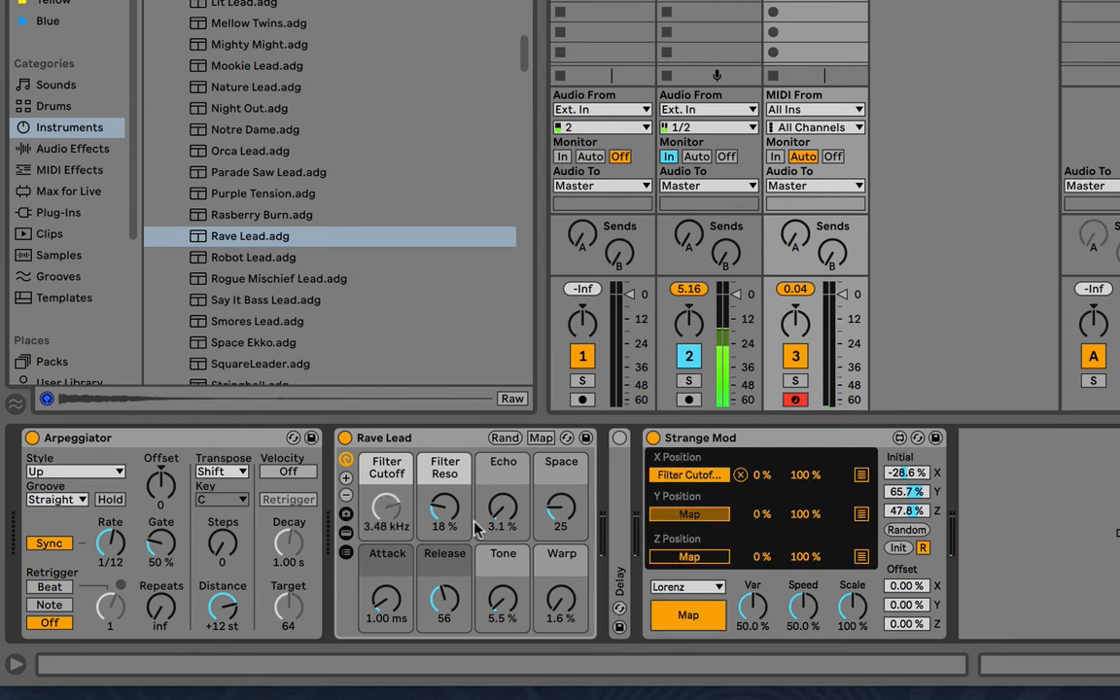
left_click(110, 555)
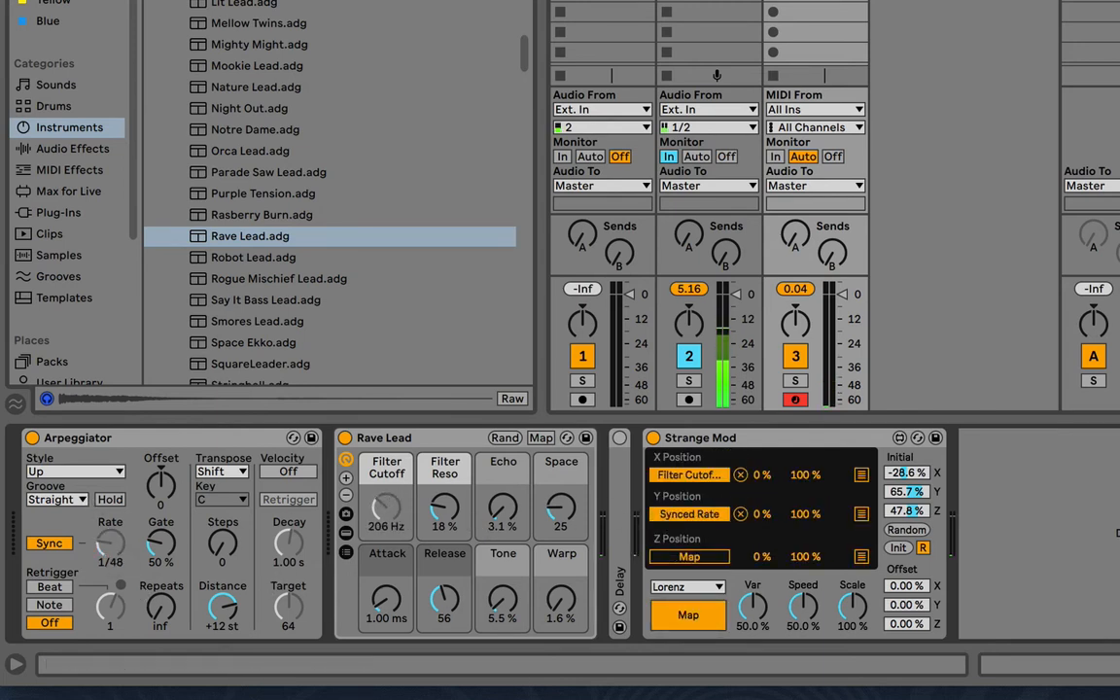
left_click(705, 617)
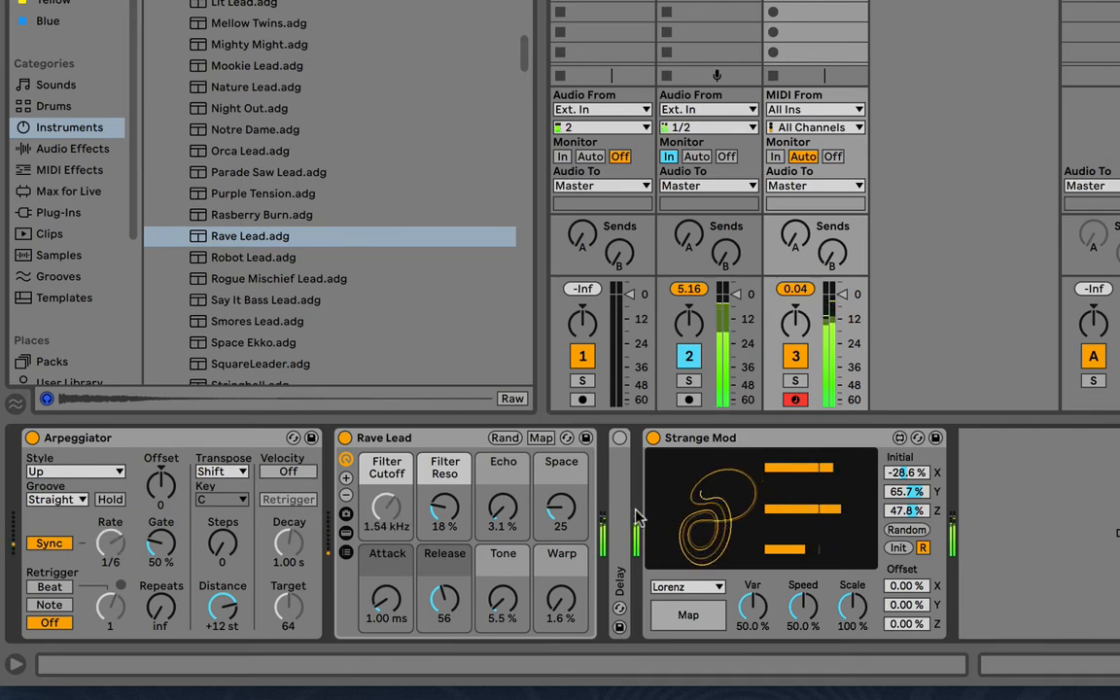
Expand the Delay device, switch it on, and set its linked left and right times to 134 ms
double_click(625, 515)
scroll(616, 520, "right", 1)
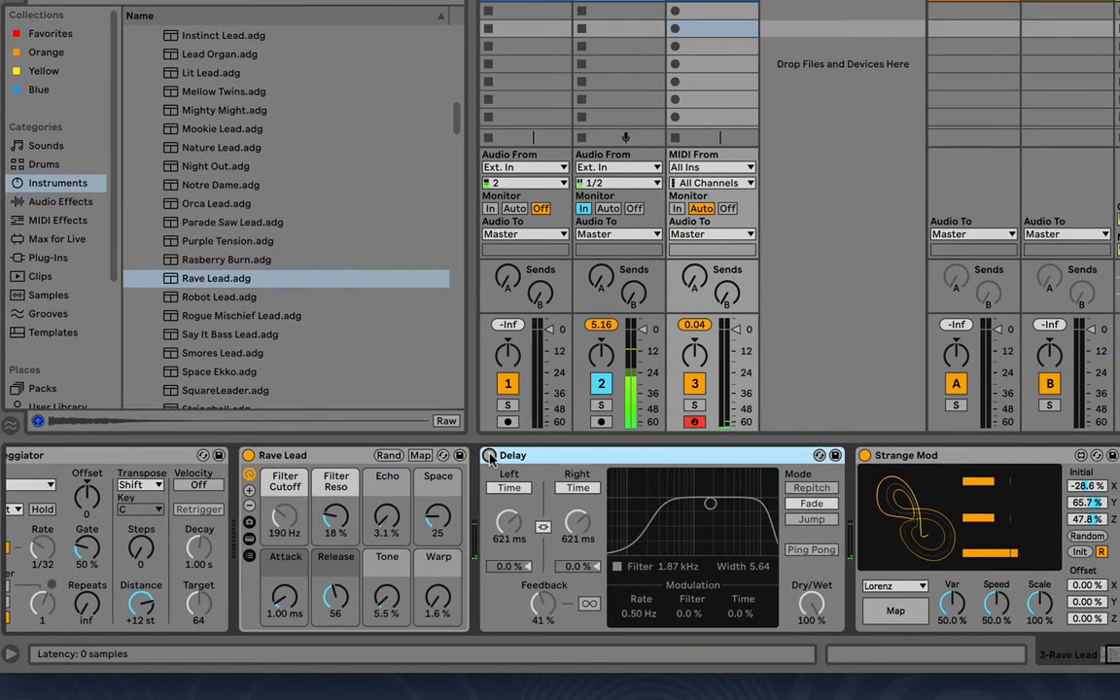
left_click(608, 440)
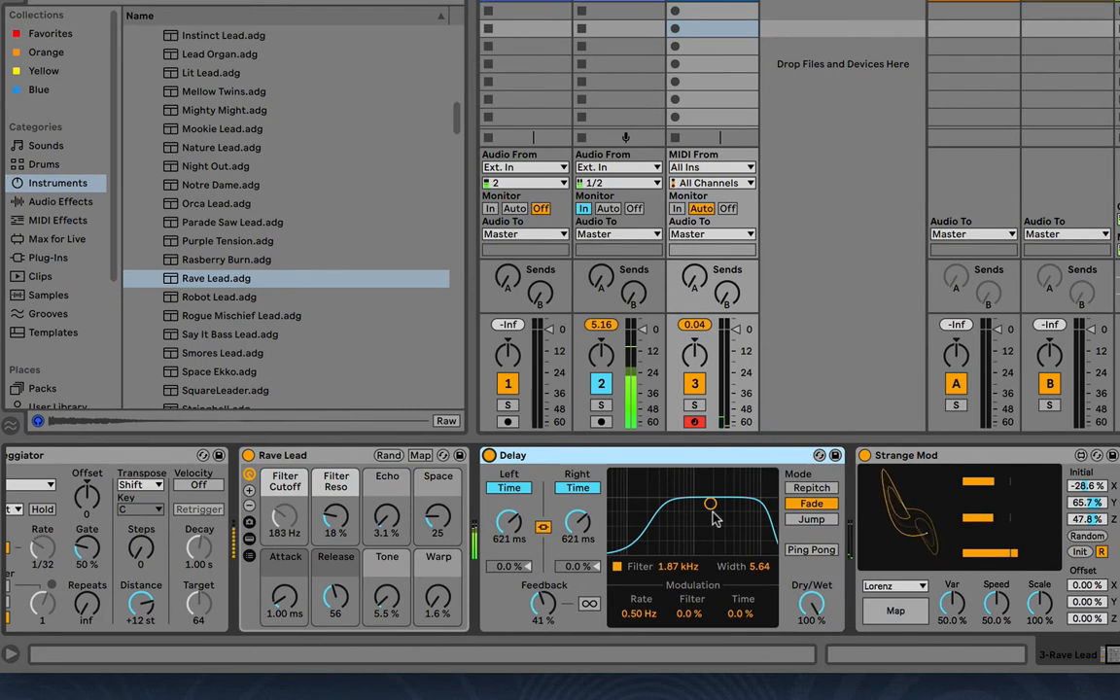
left_click_drag(575, 530, 575, 558)
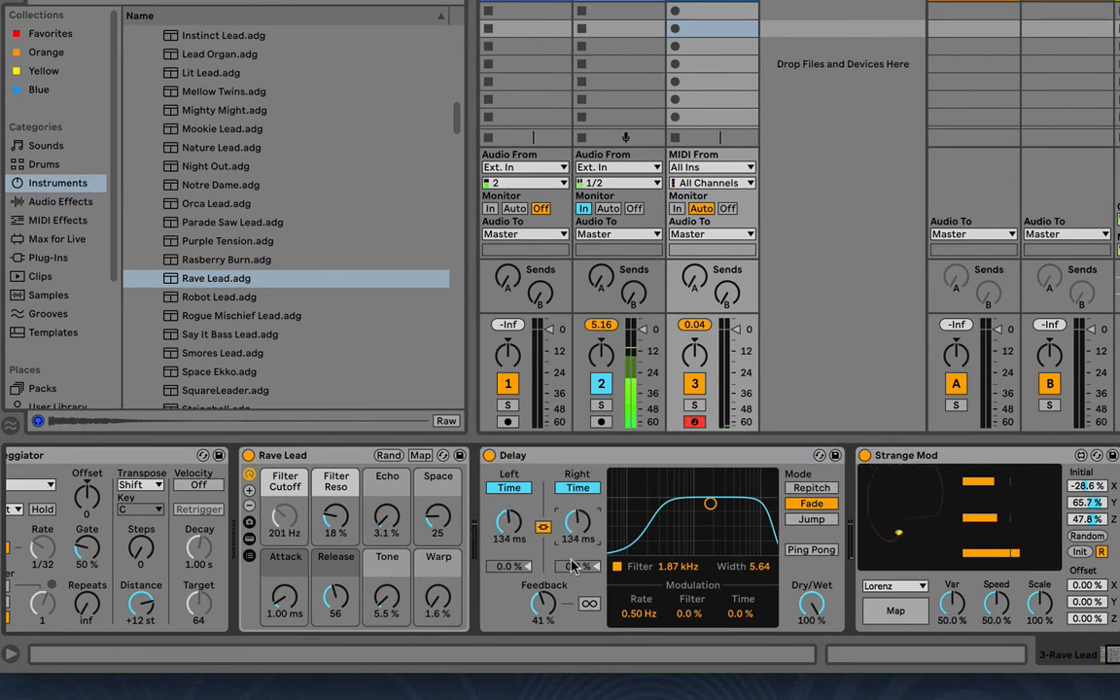
Switch off the Delay device and fold it, leaving Strange Mod on its attractor display
left_click(894, 612)
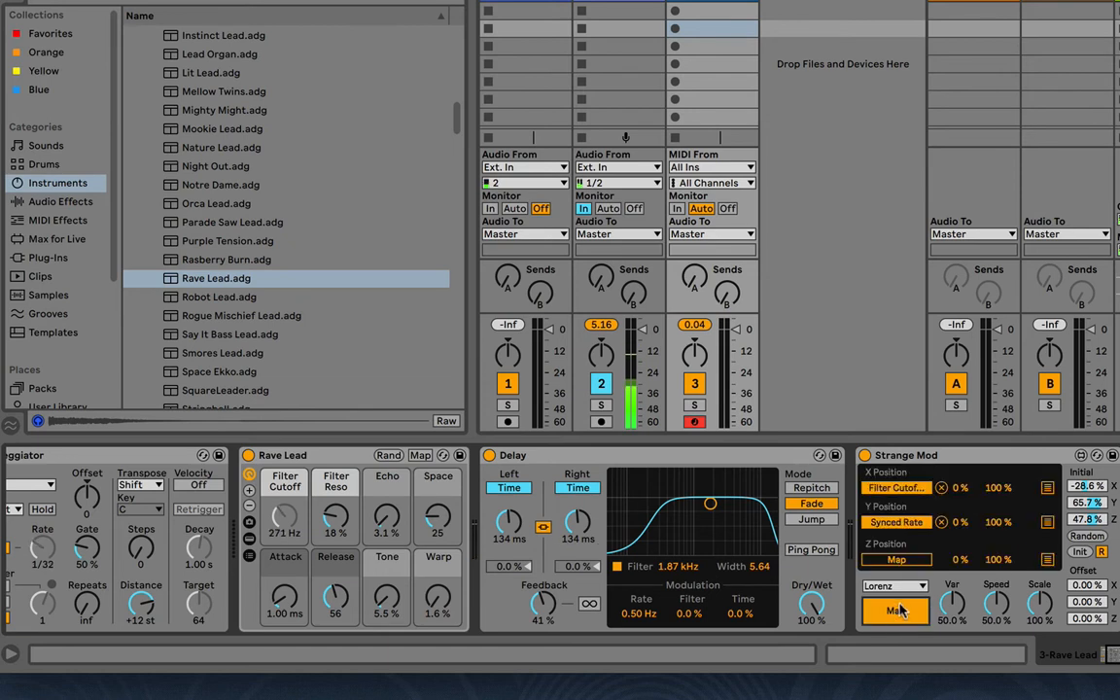
left_click(899, 613)
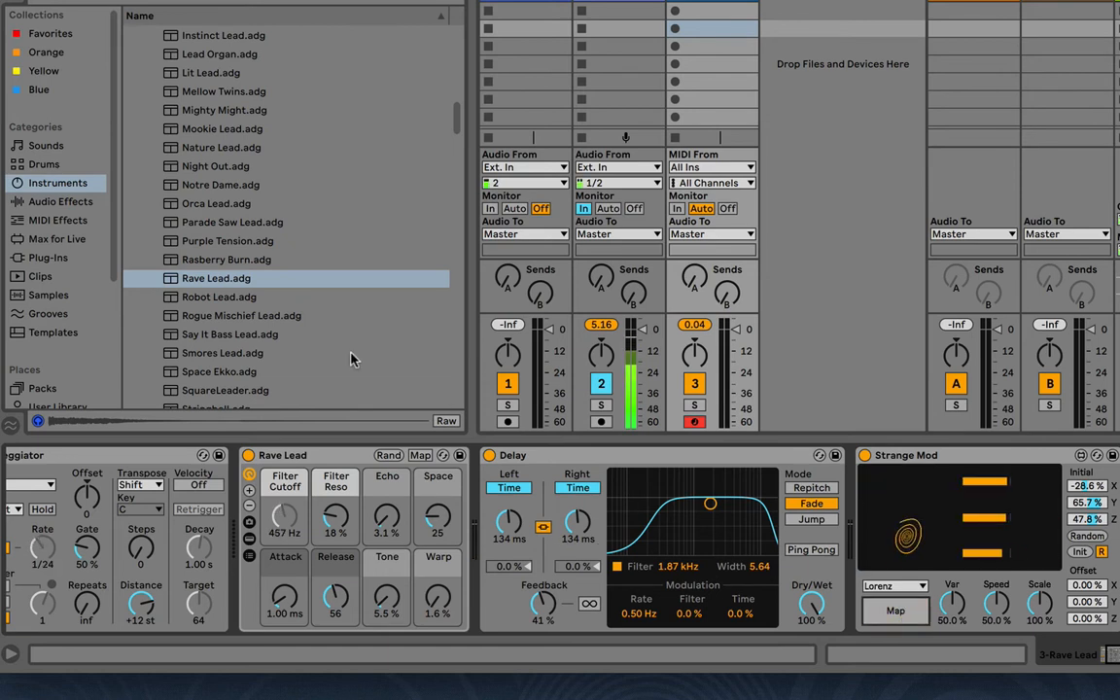
double_click(525, 457)
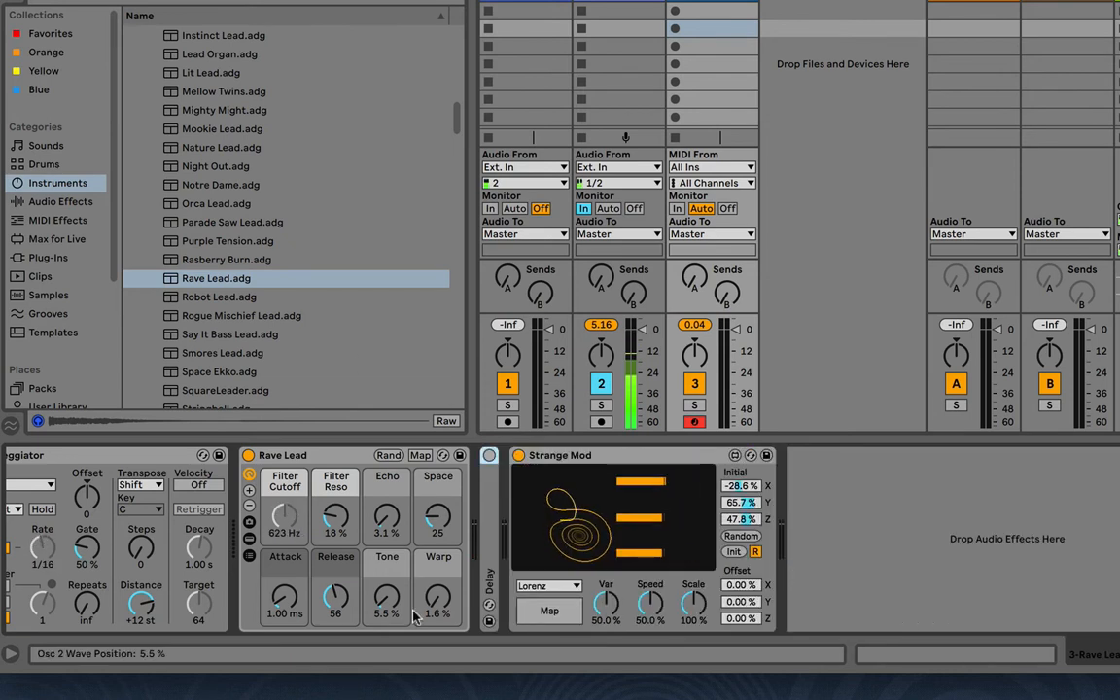
Map Strange Mod's Z Position to Rave Lead's Warp and return to the attractor display
left_click(543, 610)
left_click(551, 561)
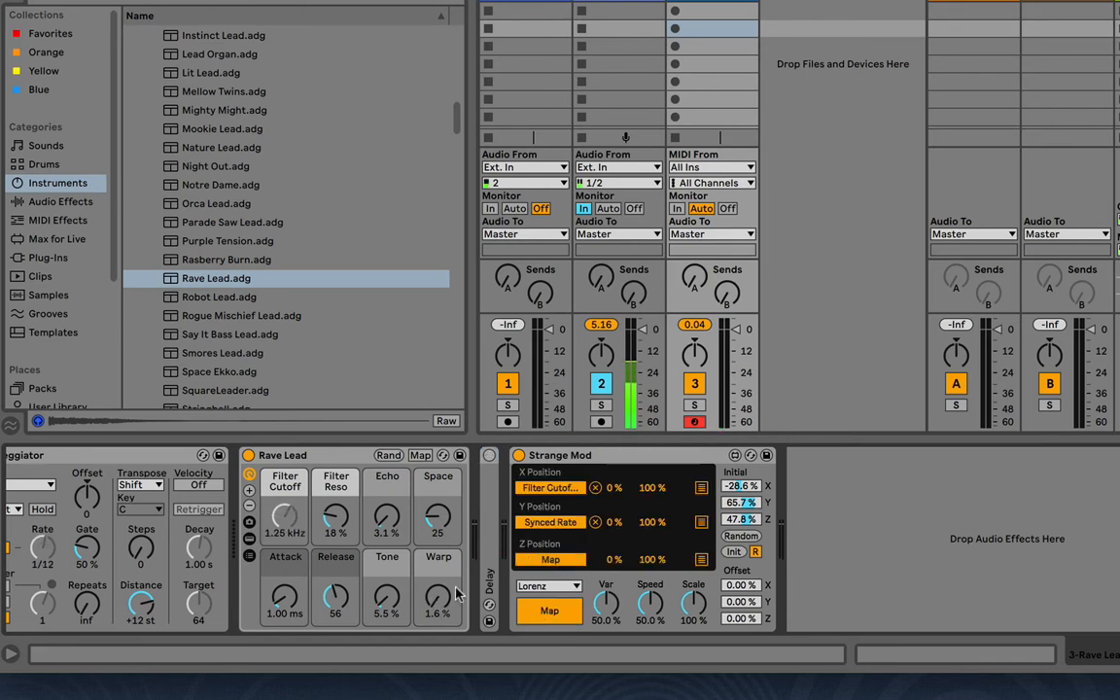
left_click(438, 598)
left_click(549, 611)
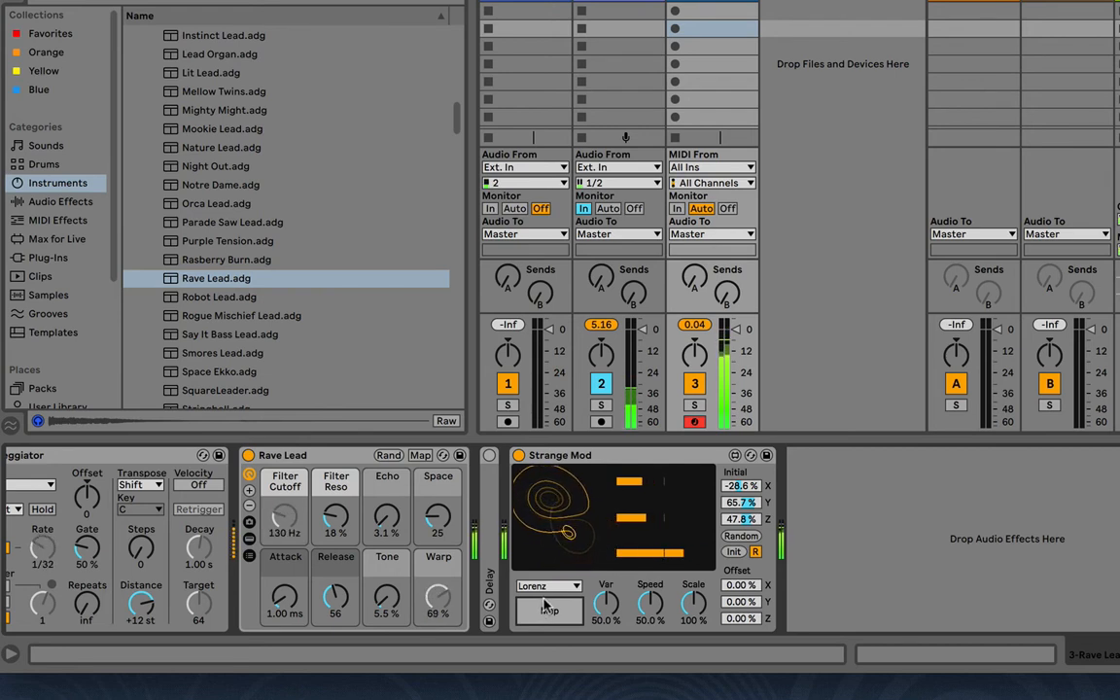
Switch Strange Mod to the Sprott attractor and lower its Var to 31.1 %
left_click(546, 585)
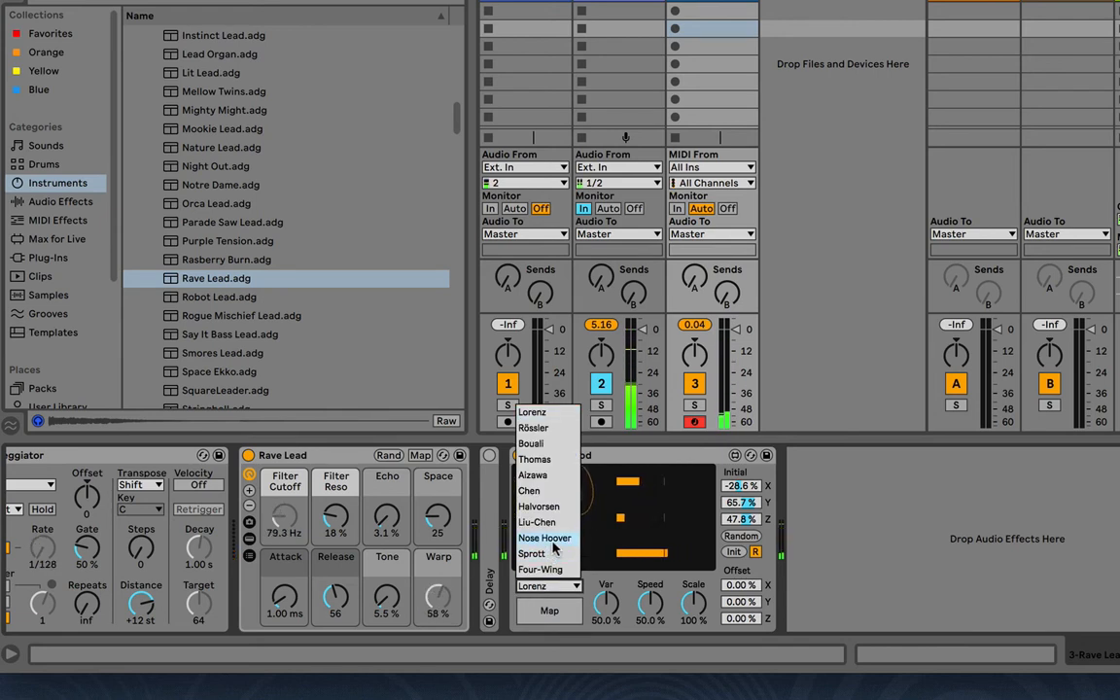
left_click(551, 554)
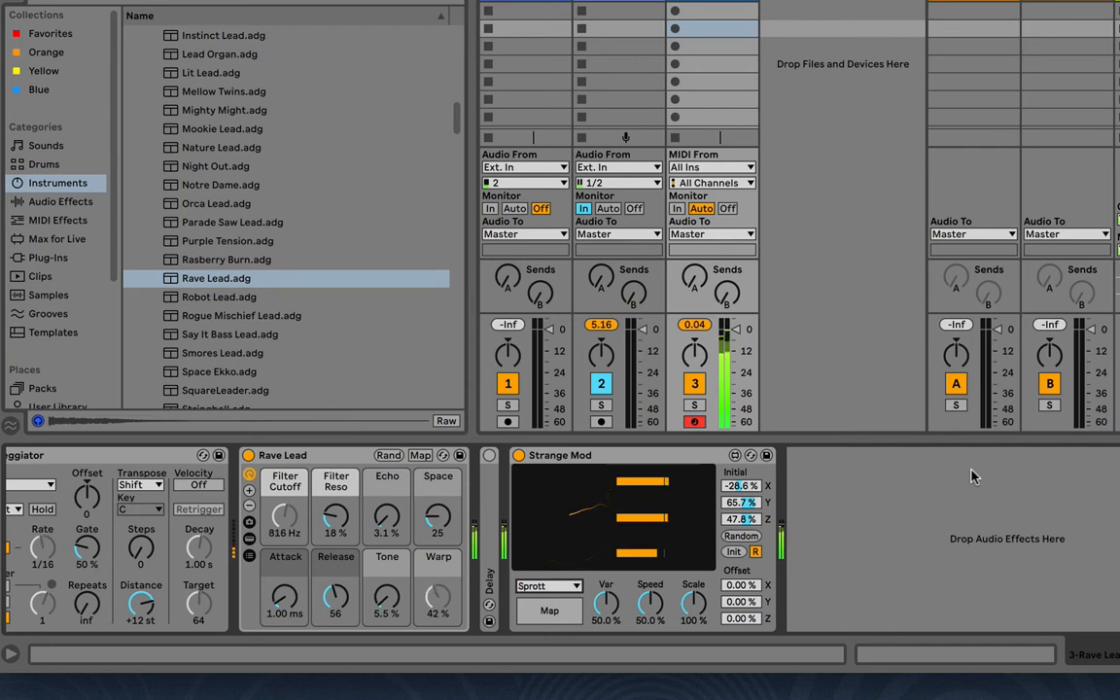
left_click(606, 606)
left_click_drag(607, 606, 606, 592)
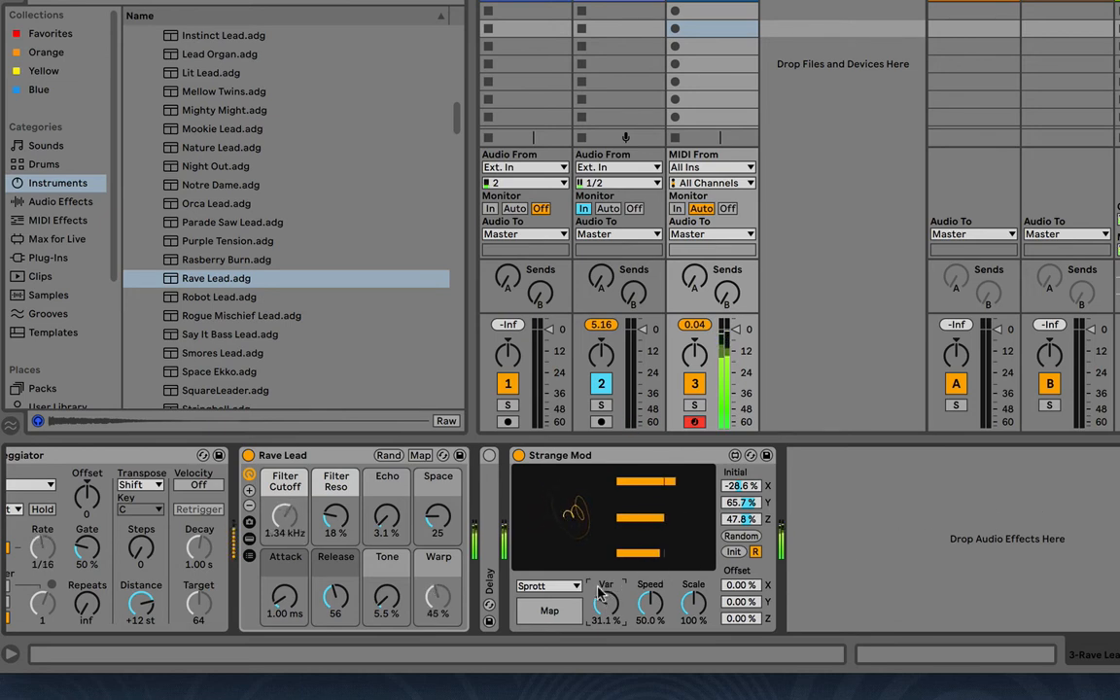
Switch Strange Mod to the Four-Wing attractor, with Var reset to 50.0 % and Speed at 61.8 %
left_click(549, 585)
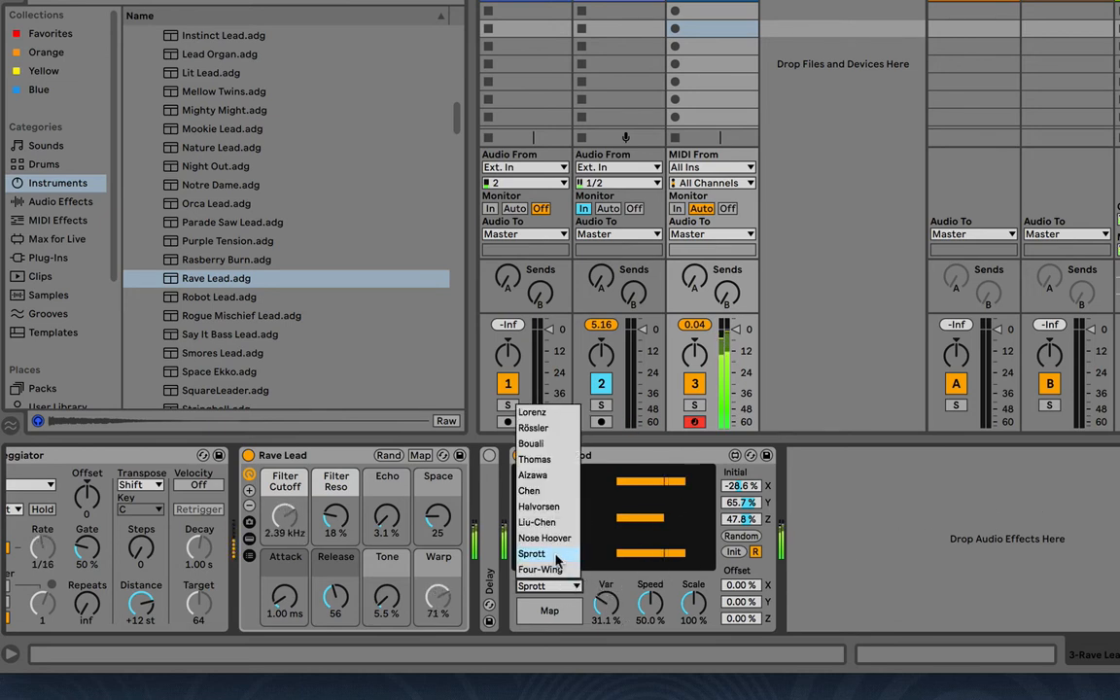
left_click(557, 570)
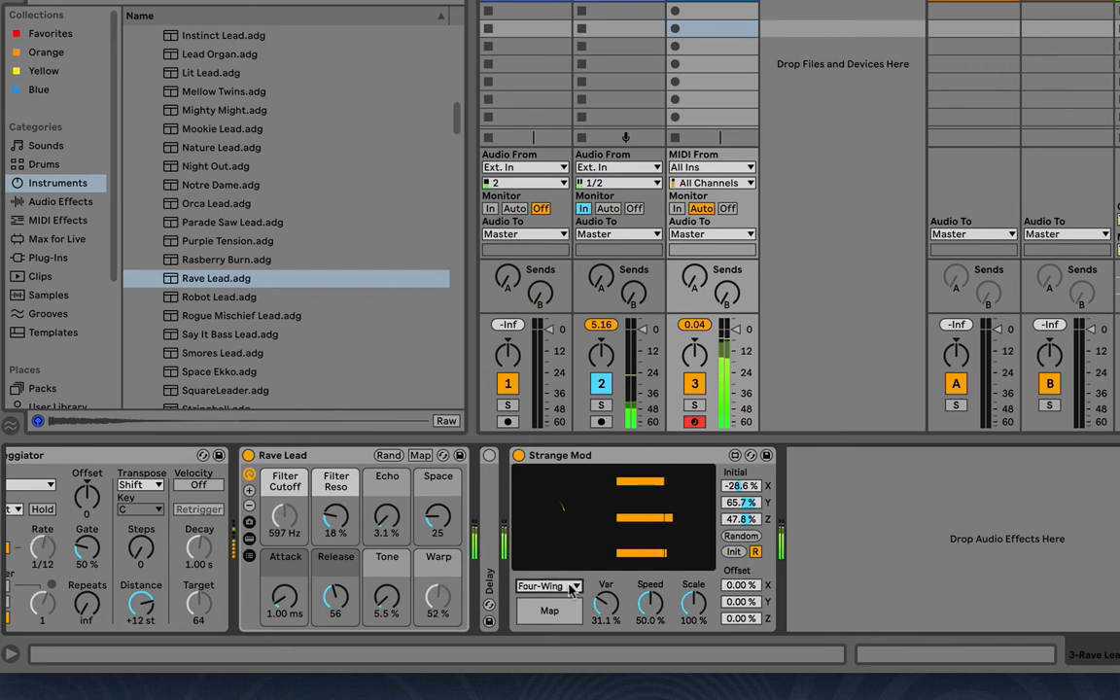
double_click(612, 617)
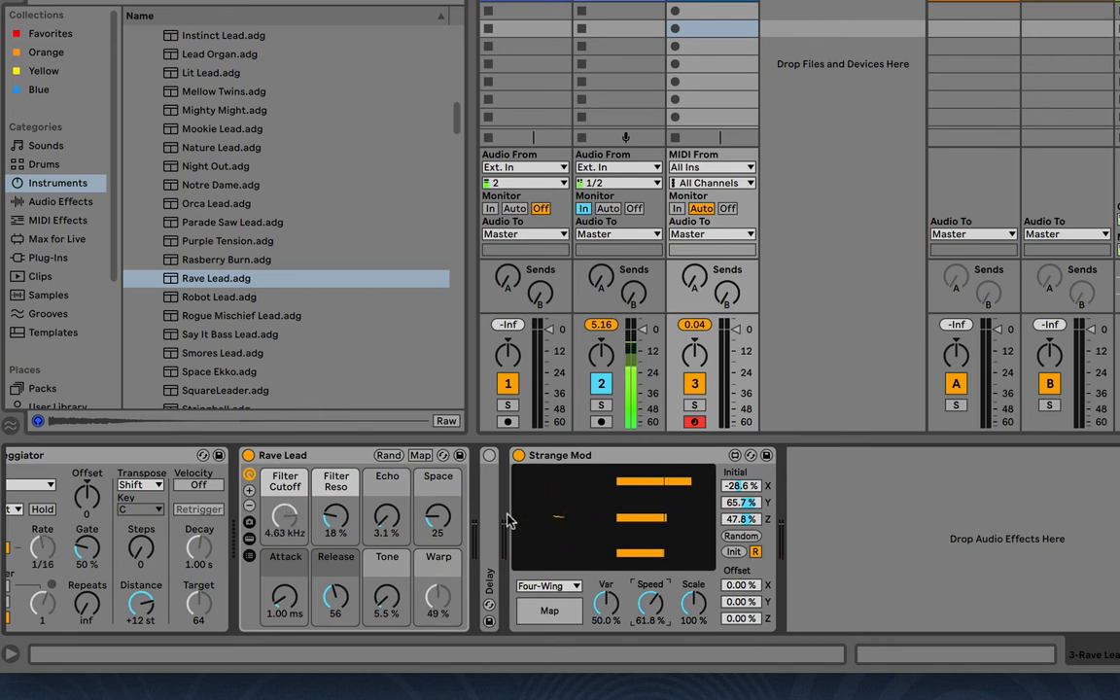
Show Strange Mod's mappings and examine the additional mapping slots available for its position outputs
scroll(507, 519, "left", 2)
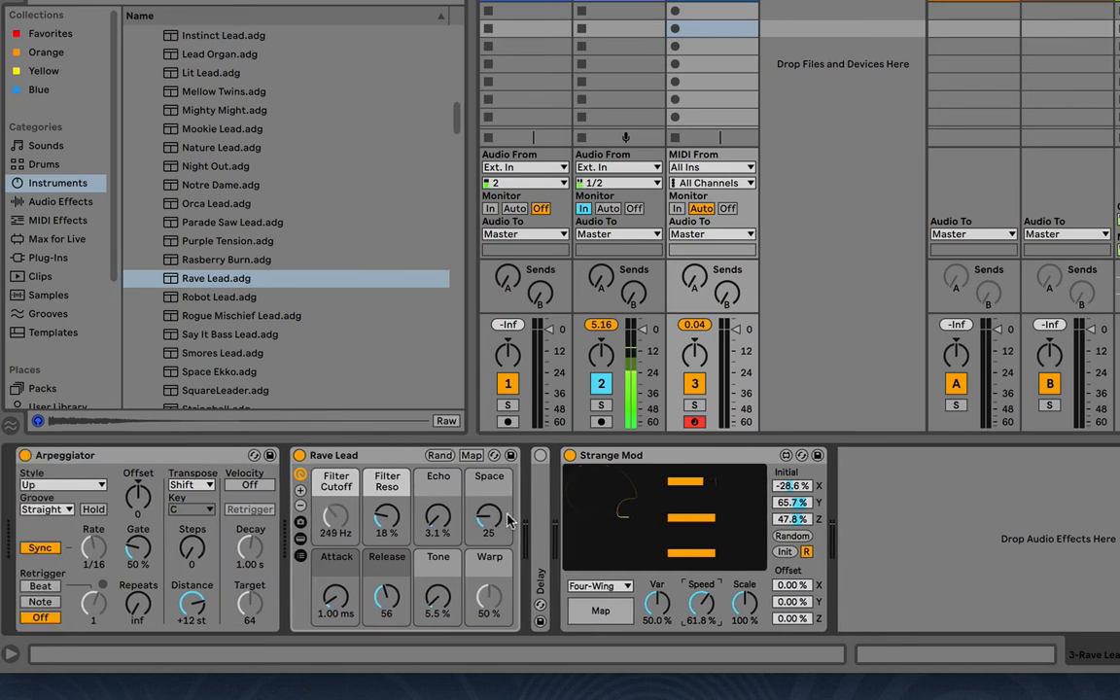
left_click(619, 605)
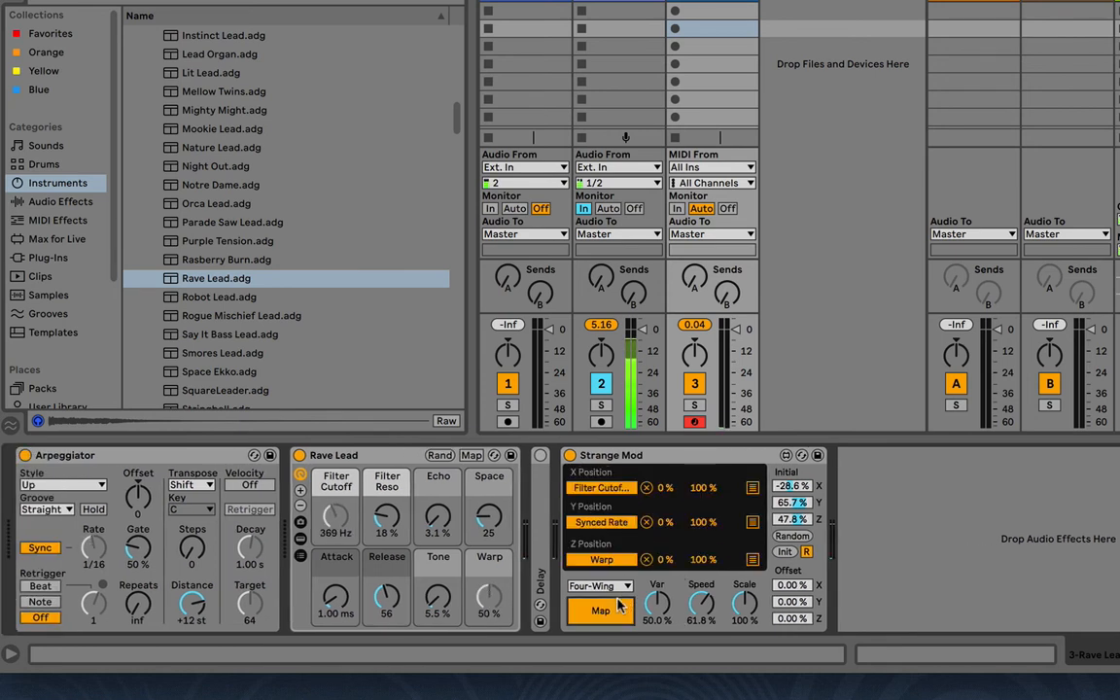
left_click(751, 491)
left_click(751, 474)
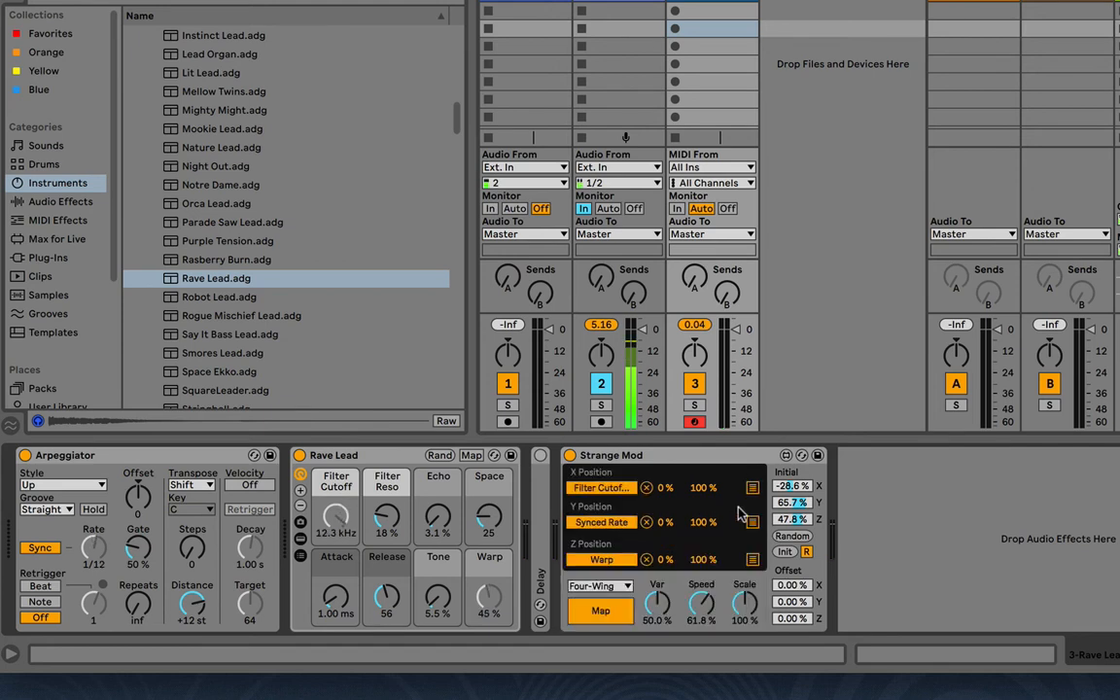
left_click(752, 490)
left_click(752, 475)
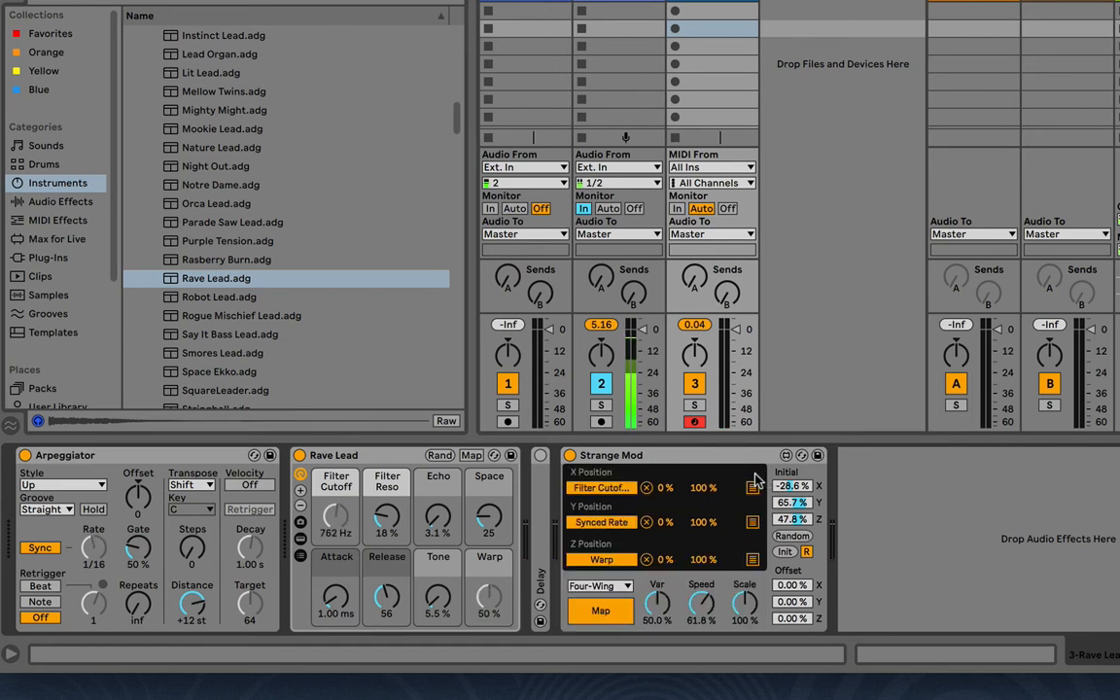
left_click(754, 523)
left_click(752, 475)
Unfold and switch on the Delay, and add its L Time to the additional mappings of Strange Mod's Y Position
double_click(540, 471)
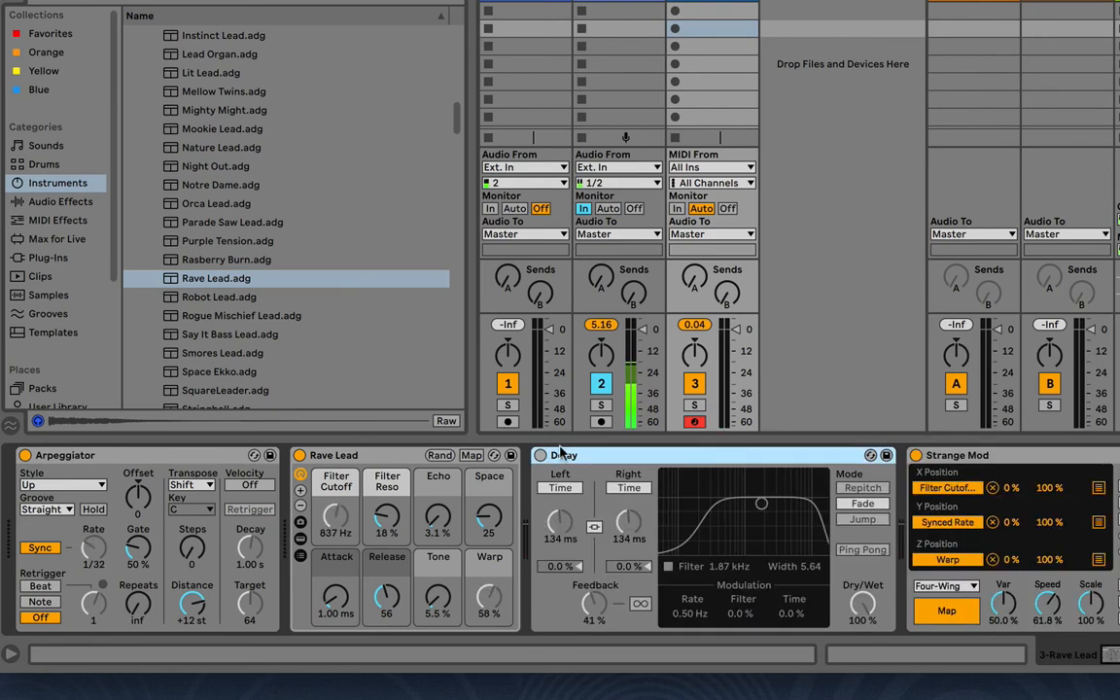
left_click(1098, 487)
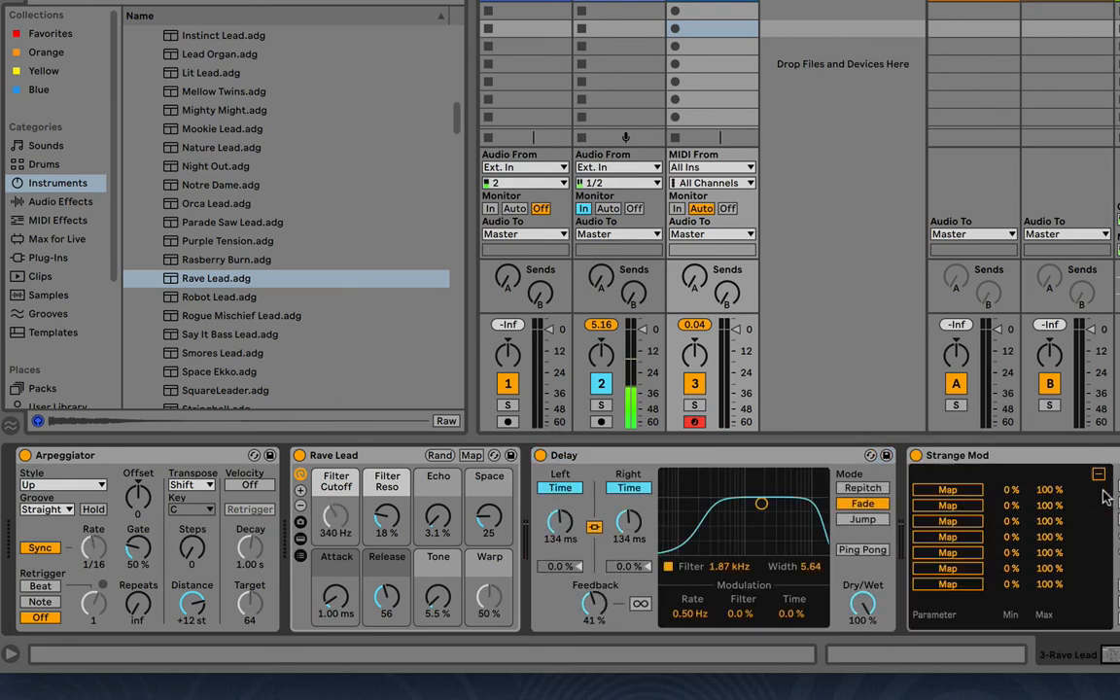
left_click(1098, 475)
left_click(1098, 487)
left_click(967, 493)
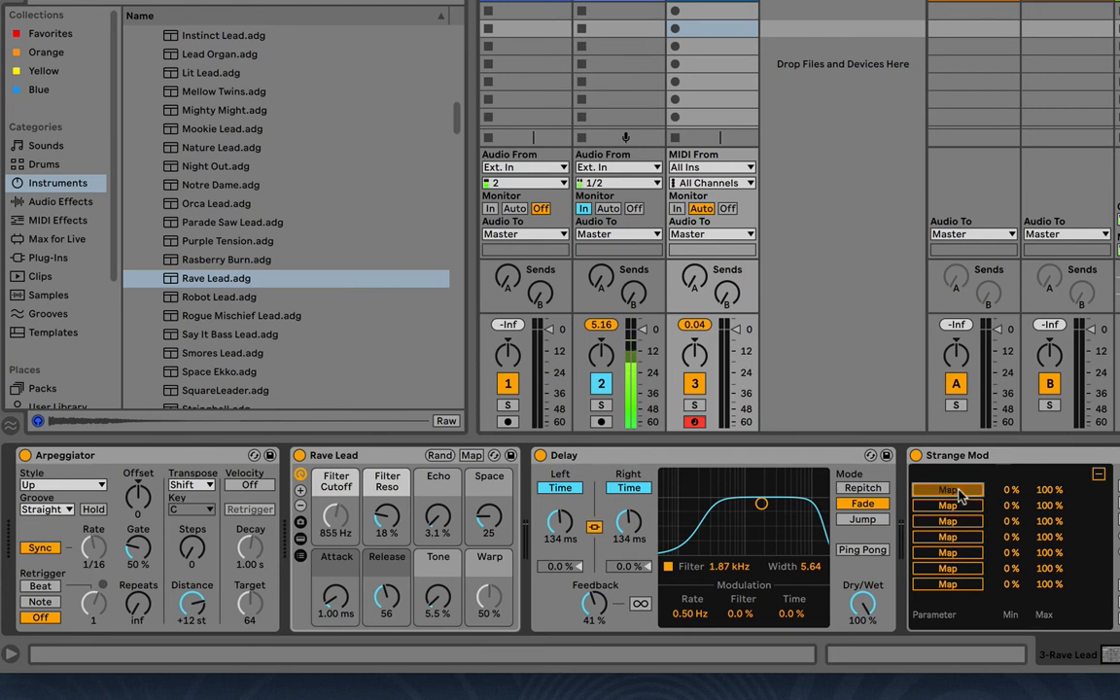
left_click(560, 522)
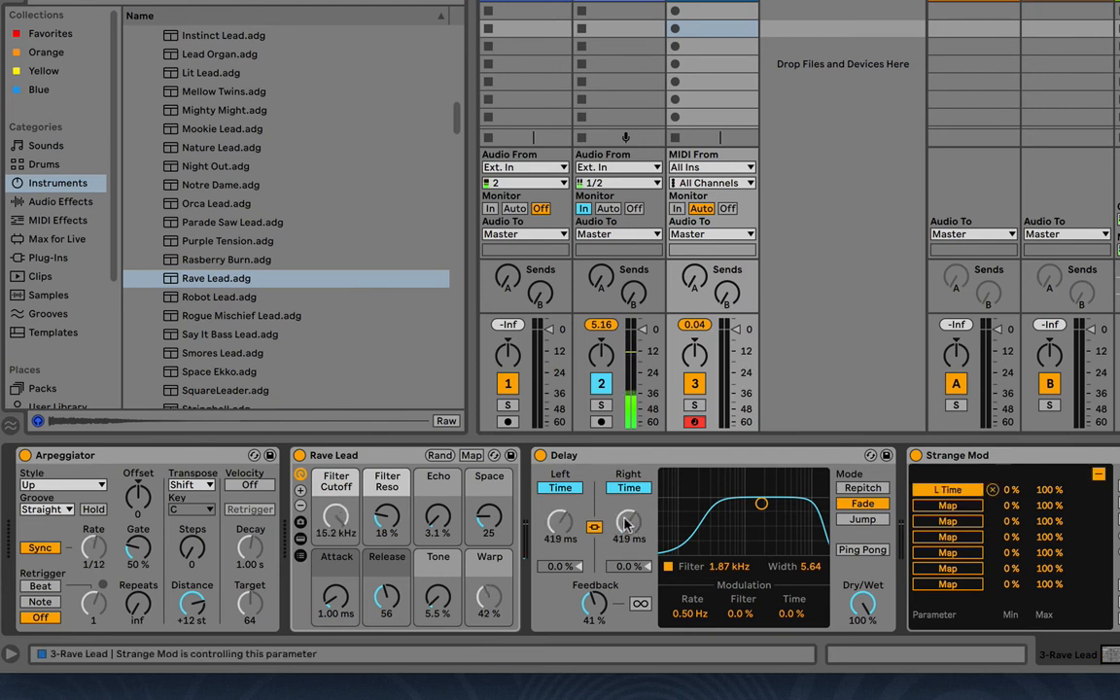
left_click(1098, 475)
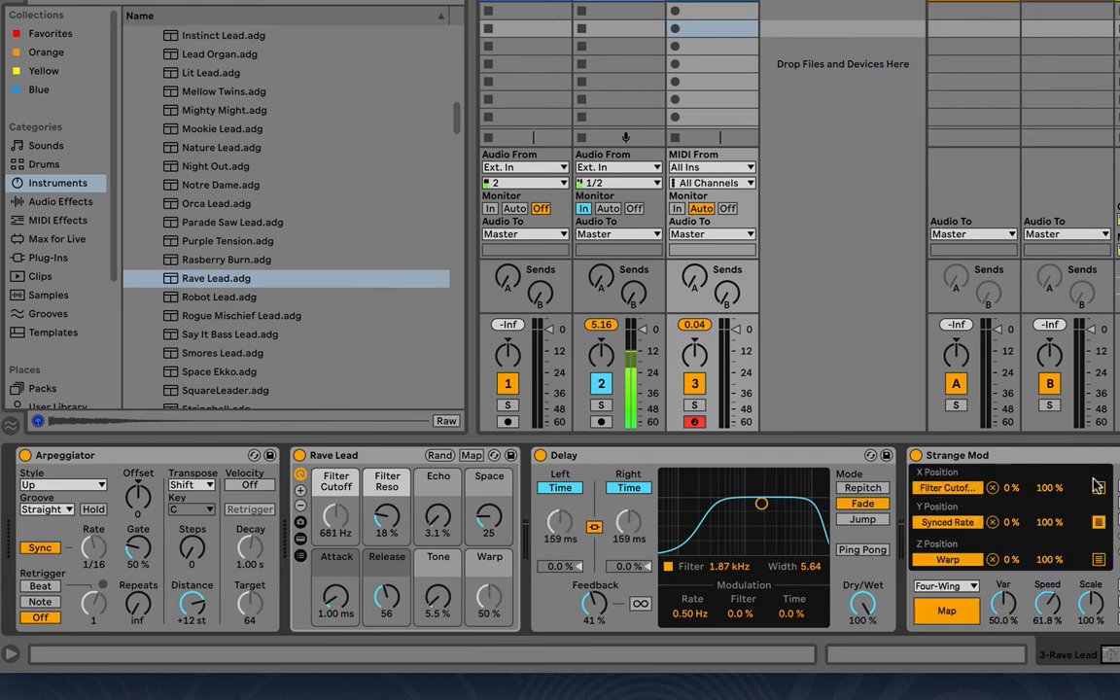
Add Rave Lead's Filter Reso to the additional mappings of Strange Mod's Z Position
left_click(1099, 562)
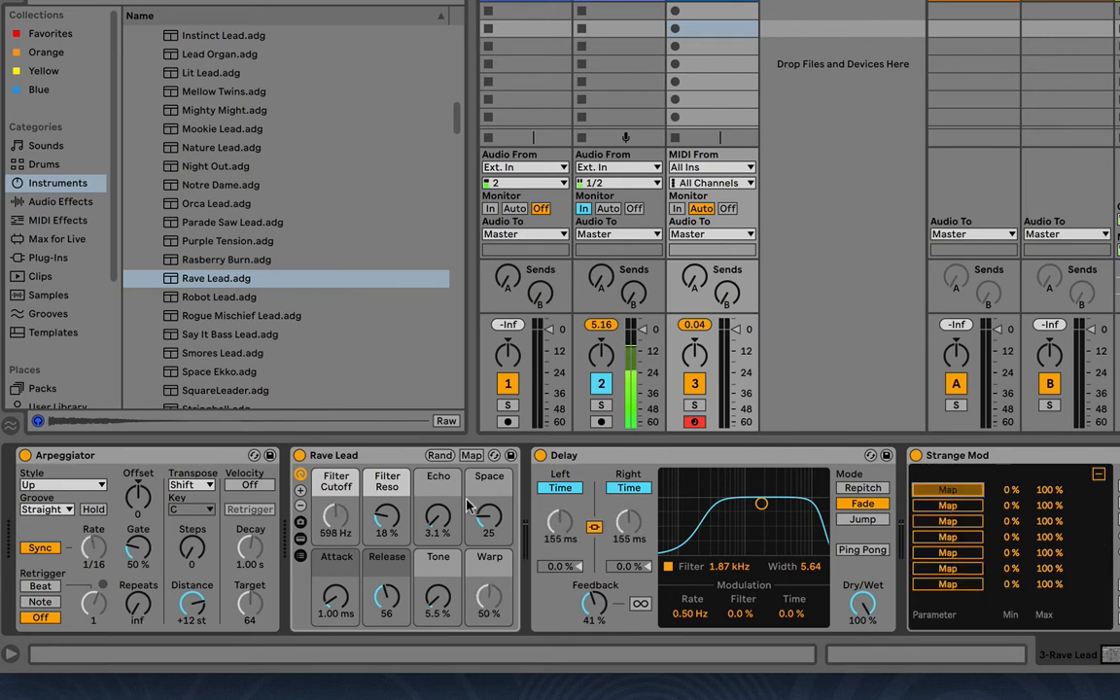
left_click(1098, 474)
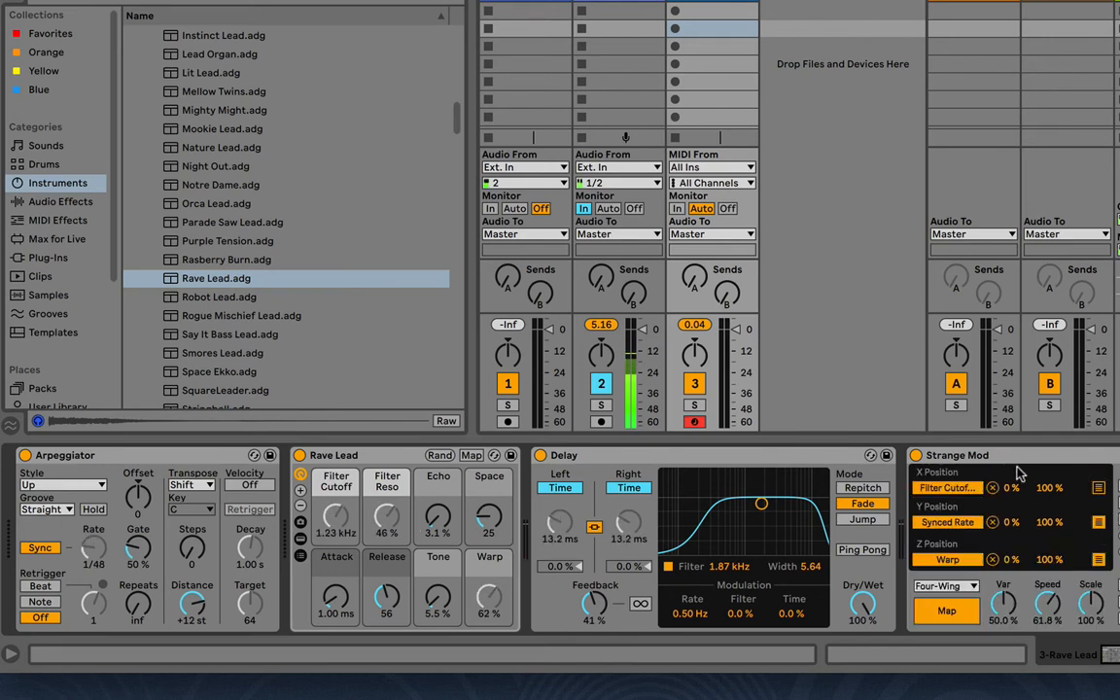
Set the computer keyboard velocity to 80 and return Strange Mod to its attractor display
key("c")
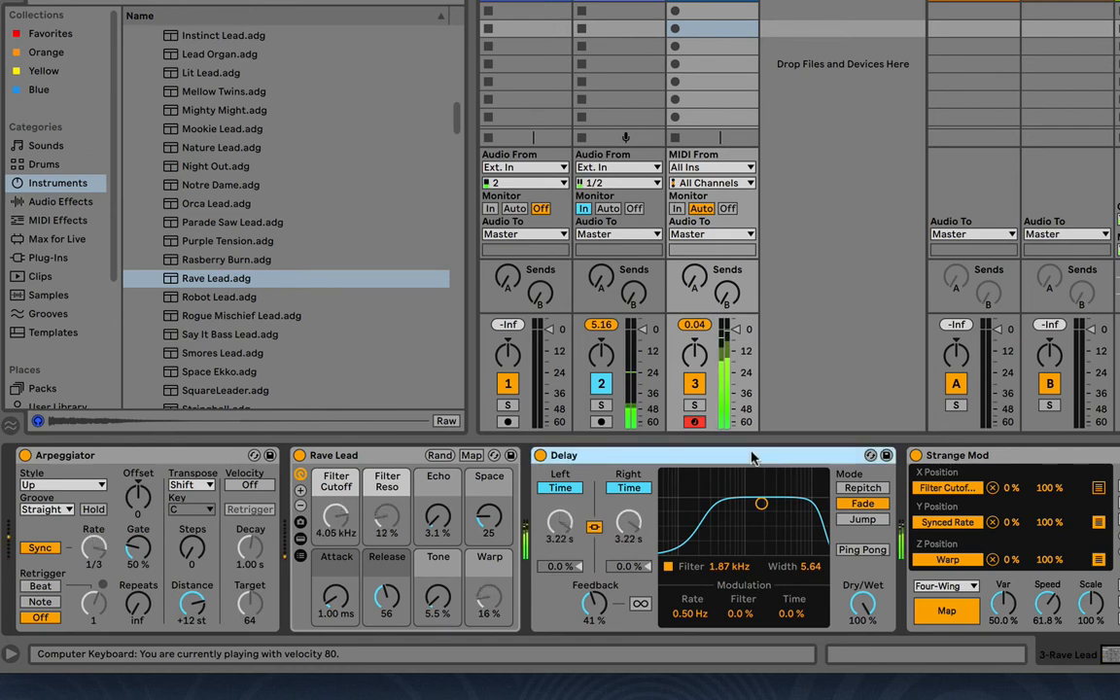
double_click(745, 456)
double_click(540, 495)
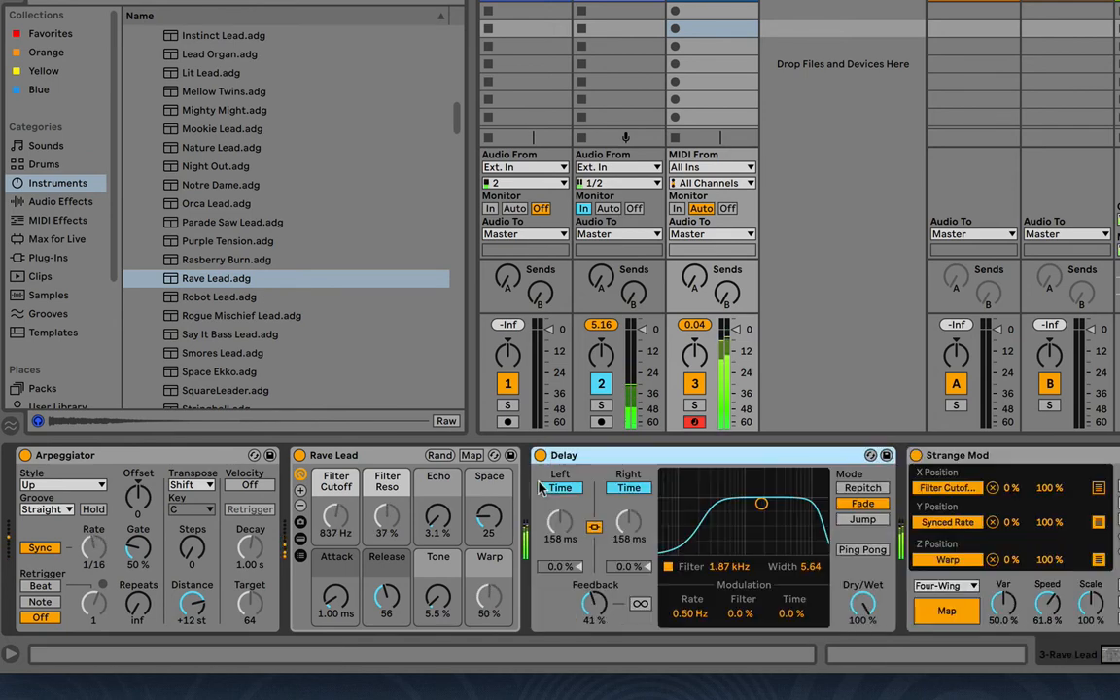
left_click(946, 611)
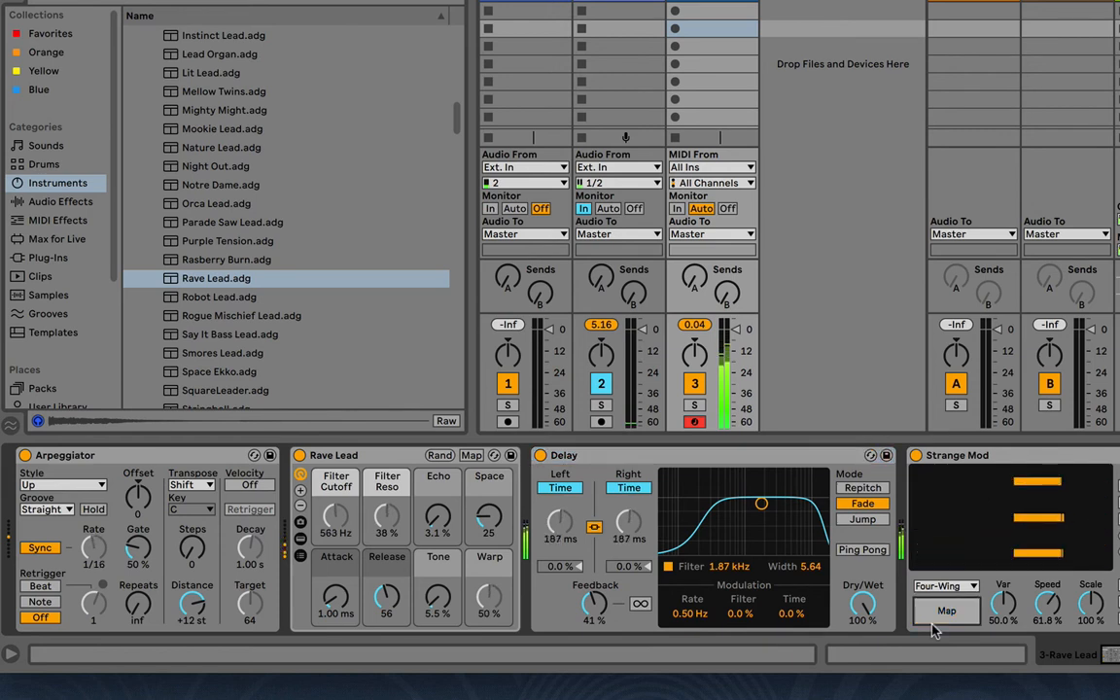
Switch Strange Mod to the Lorenz attractor and set its Speed to 47.6 %
left_click(952, 584)
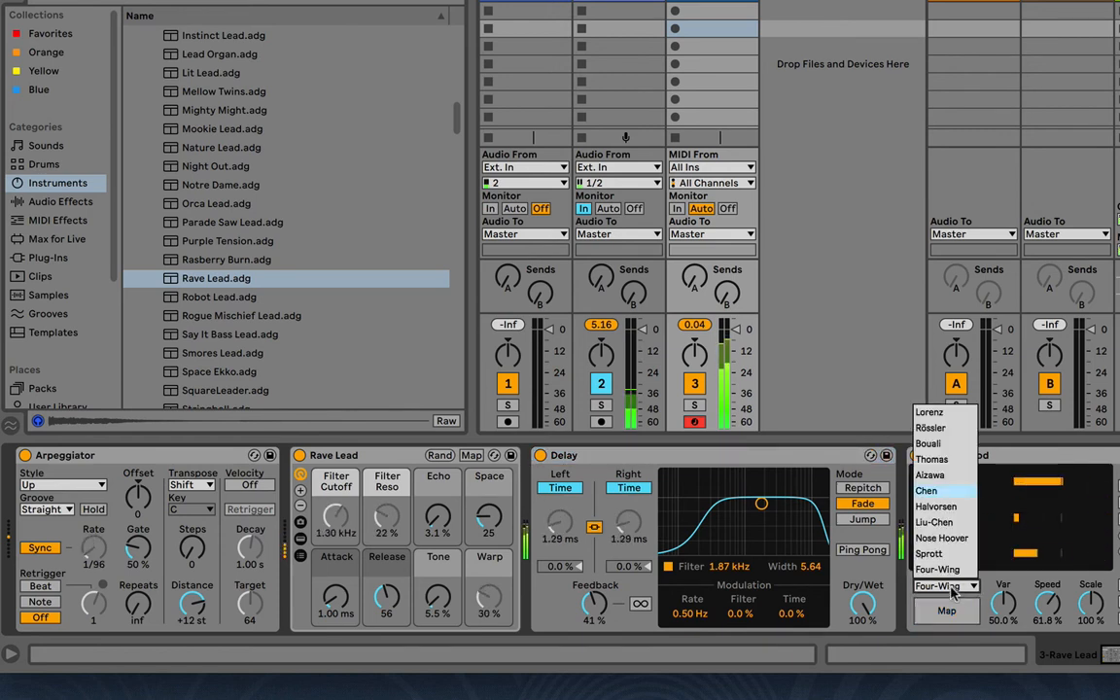
left_click(950, 406)
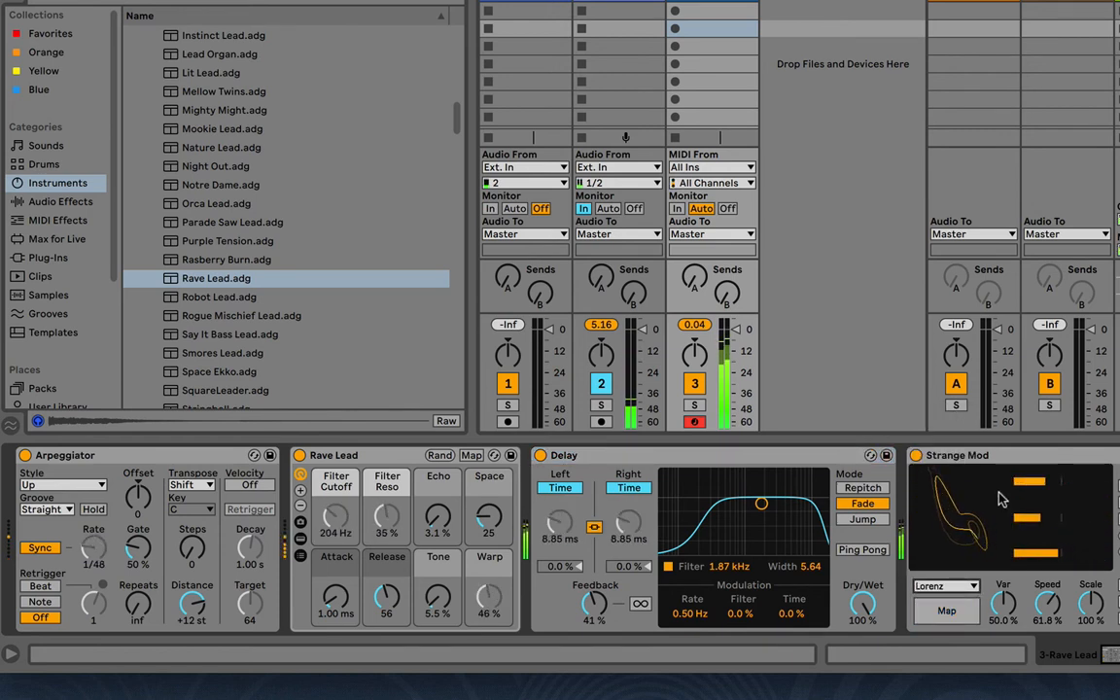
left_click_drag(1047, 604, 1047, 624)
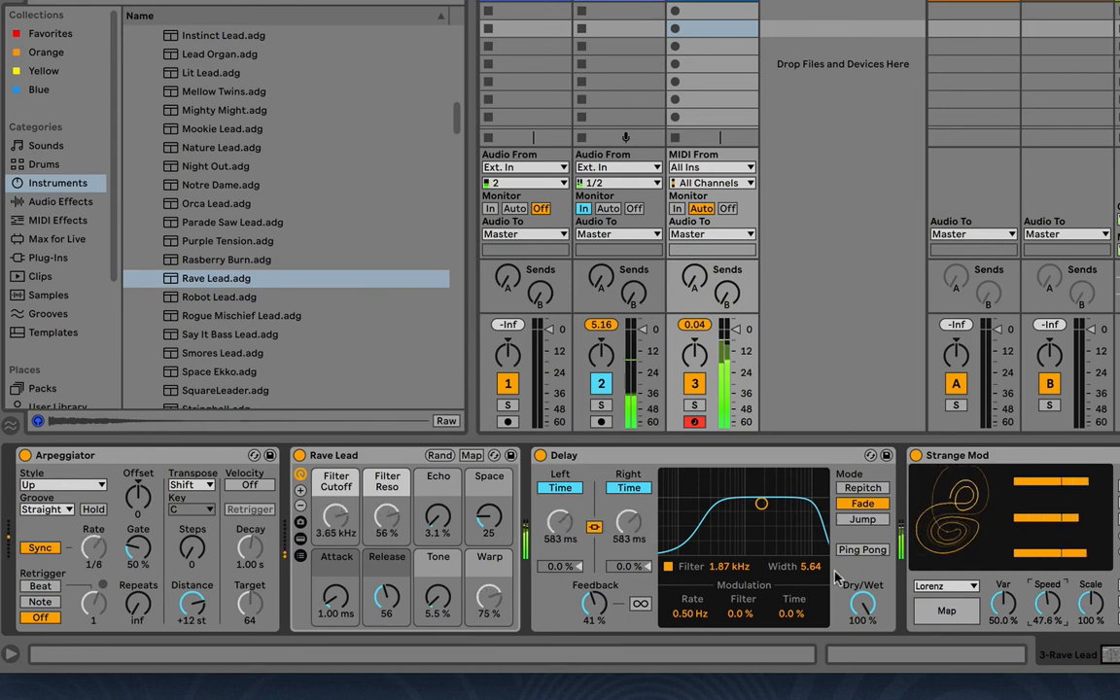
Set the Delay's mode to Repitch and fold the device
left_click(861, 488)
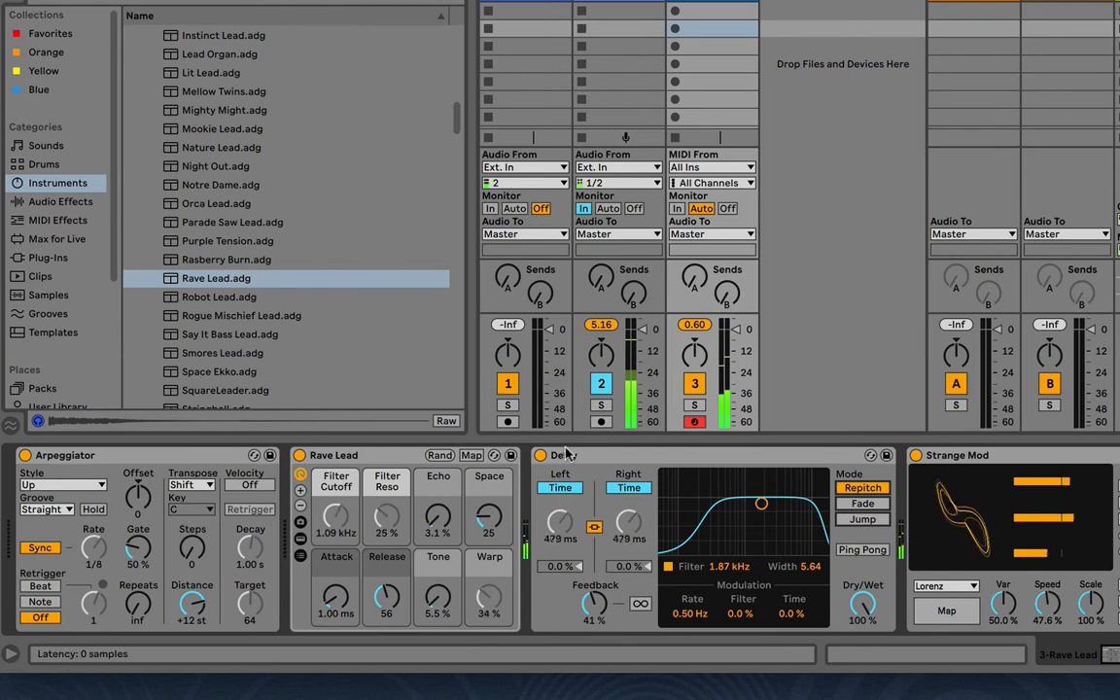
double_click(680, 454)
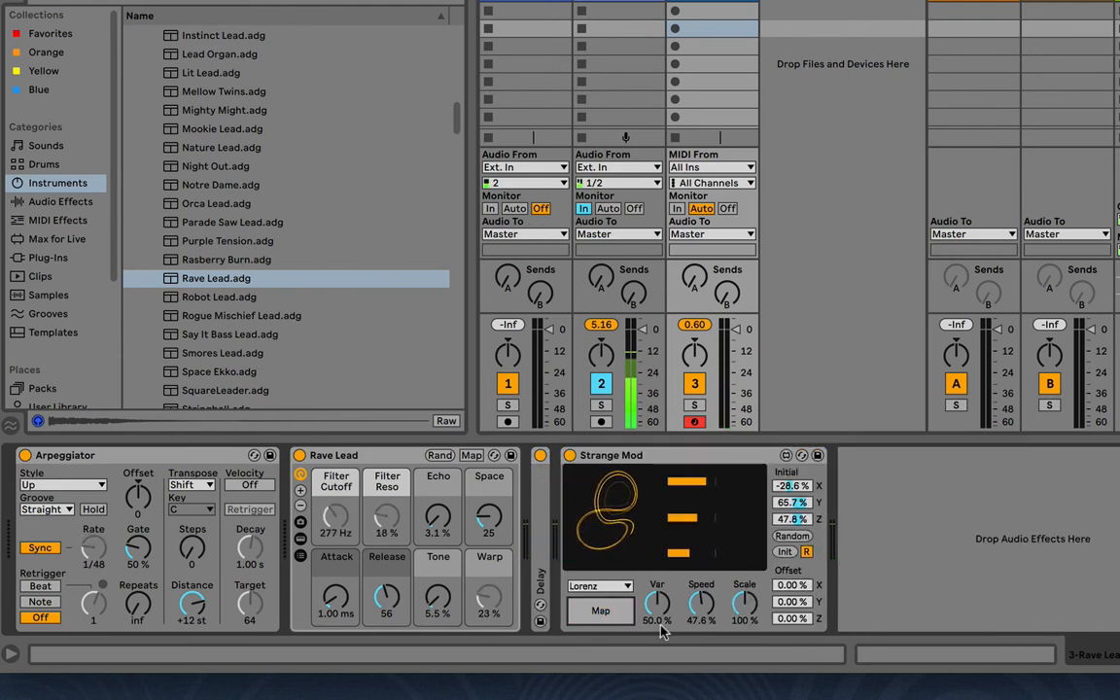
Recheck Strange Mod's mappings and sweep the Lorenz attractor's Var up to 56.3 % and down to 24.8 %
left_click(610, 618)
left_click(610, 617)
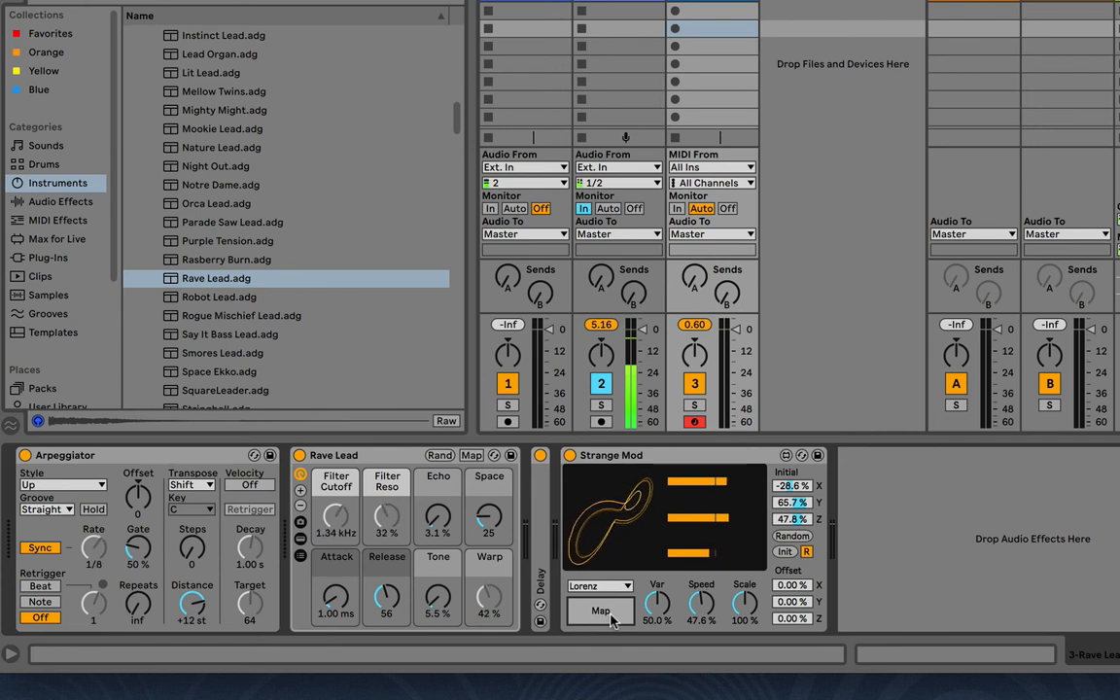
left_click(611, 618)
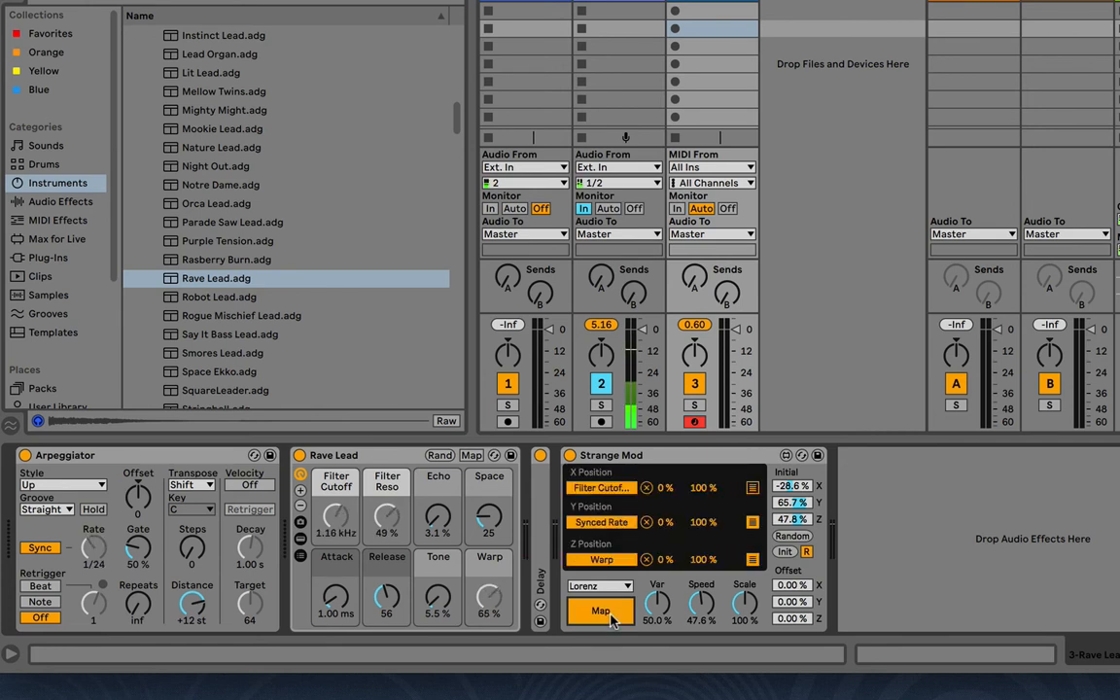
left_click(611, 618)
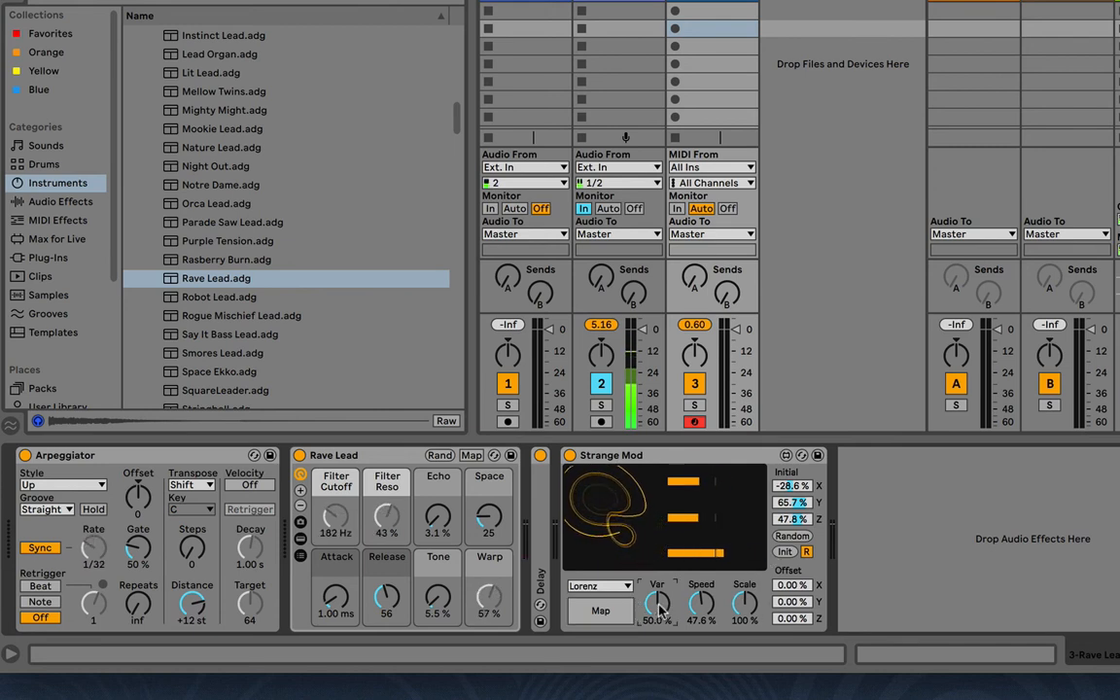
left_click_drag(658, 609, 659, 600)
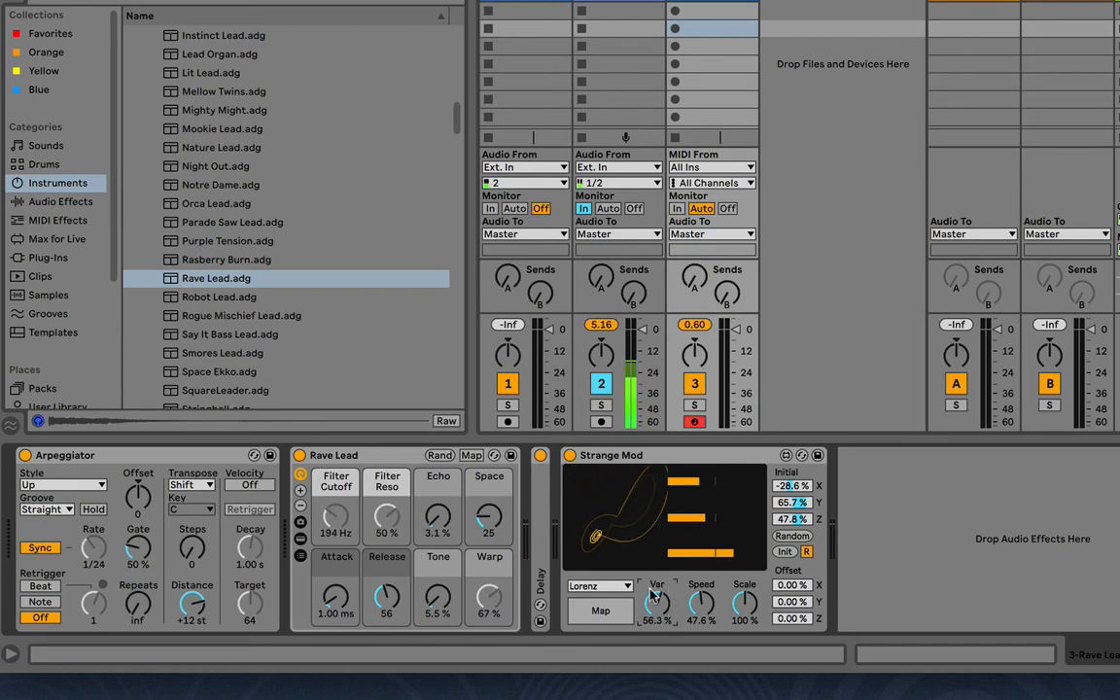
left_click_drag(658, 602, 658, 638)
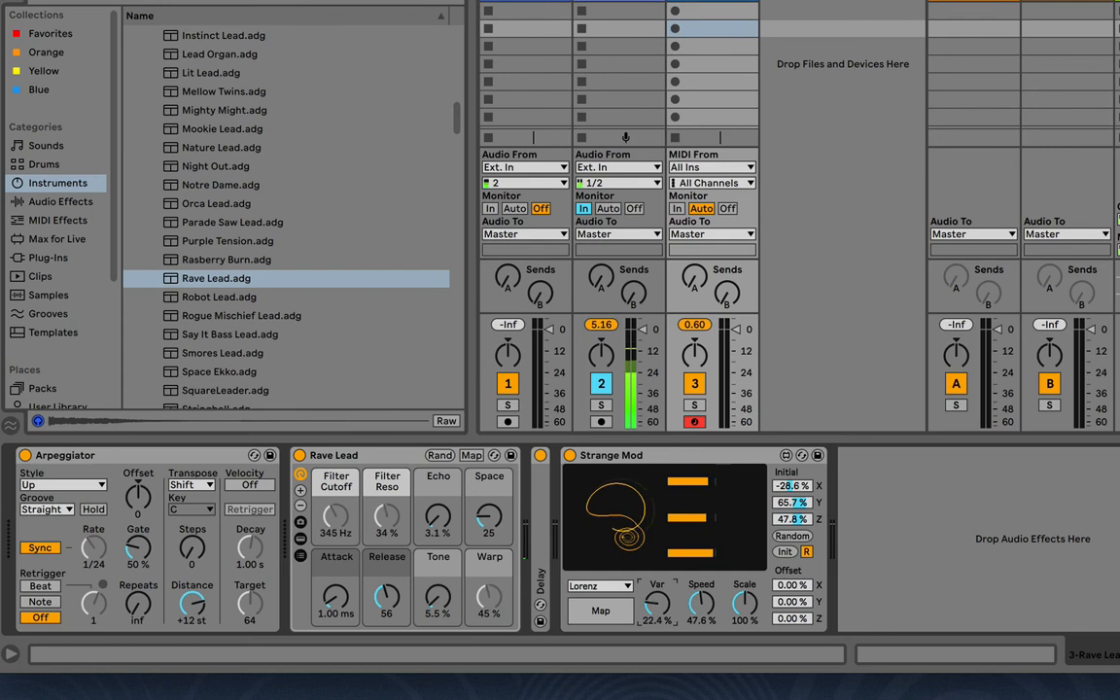
Sweep the Lorenz attractor's Var through 71.3 %, 58.7 % and 68.1 %, finishing at 0 %
left_click(627, 586)
left_click(651, 604)
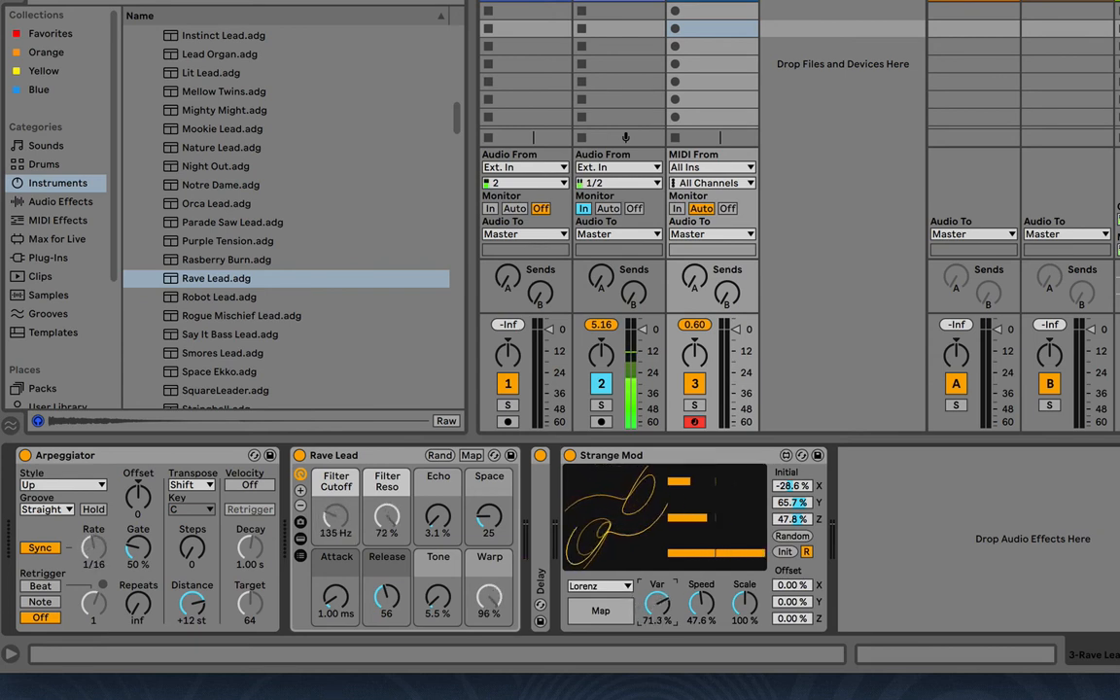
left_click_drag(657, 603, 657, 638)
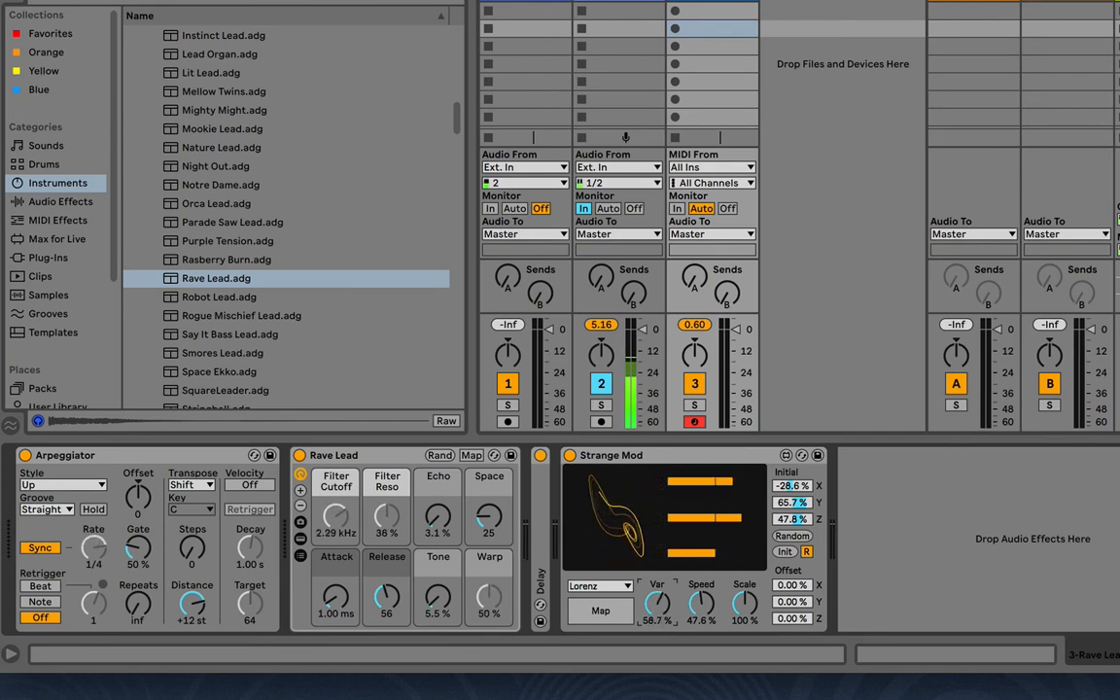
left_click_drag(654, 603, 654, 605)
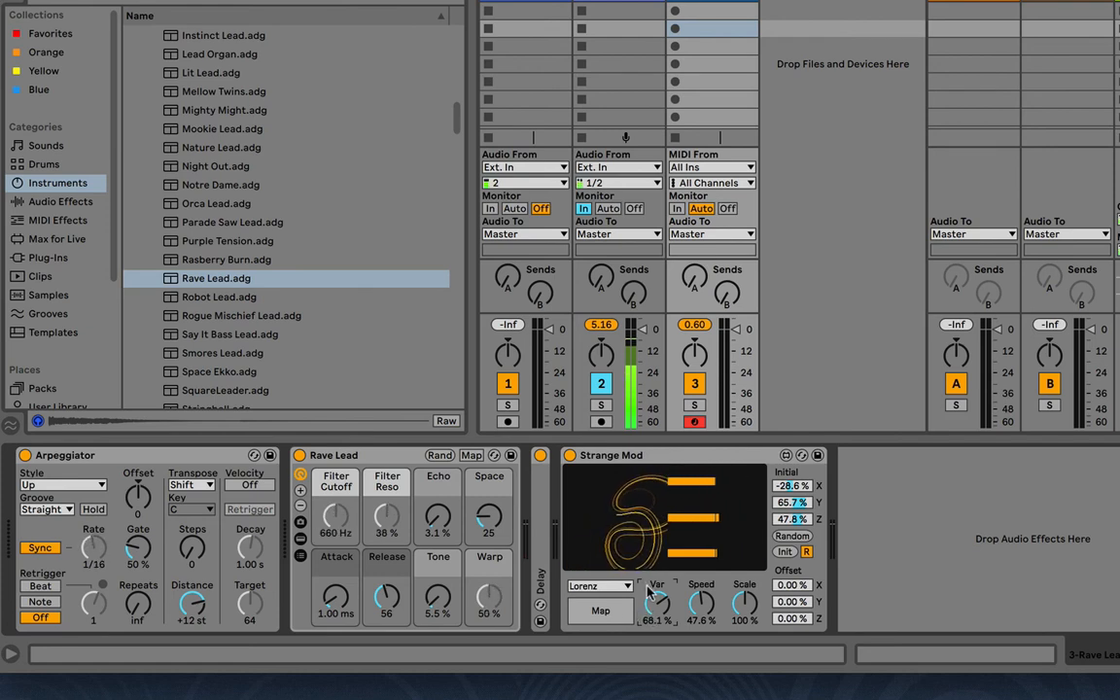
left_click_drag(655, 603, 655, 632)
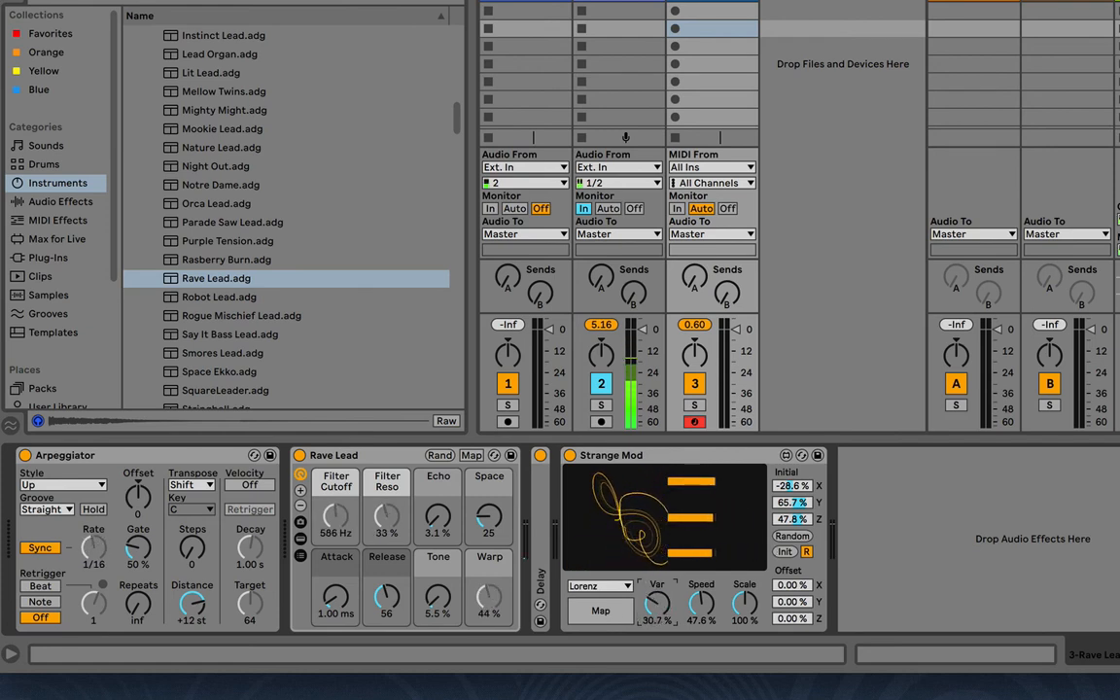
Reset Strange Mod's Var and Speed to 50 % and its X Offset to 0 %
double_click(651, 605)
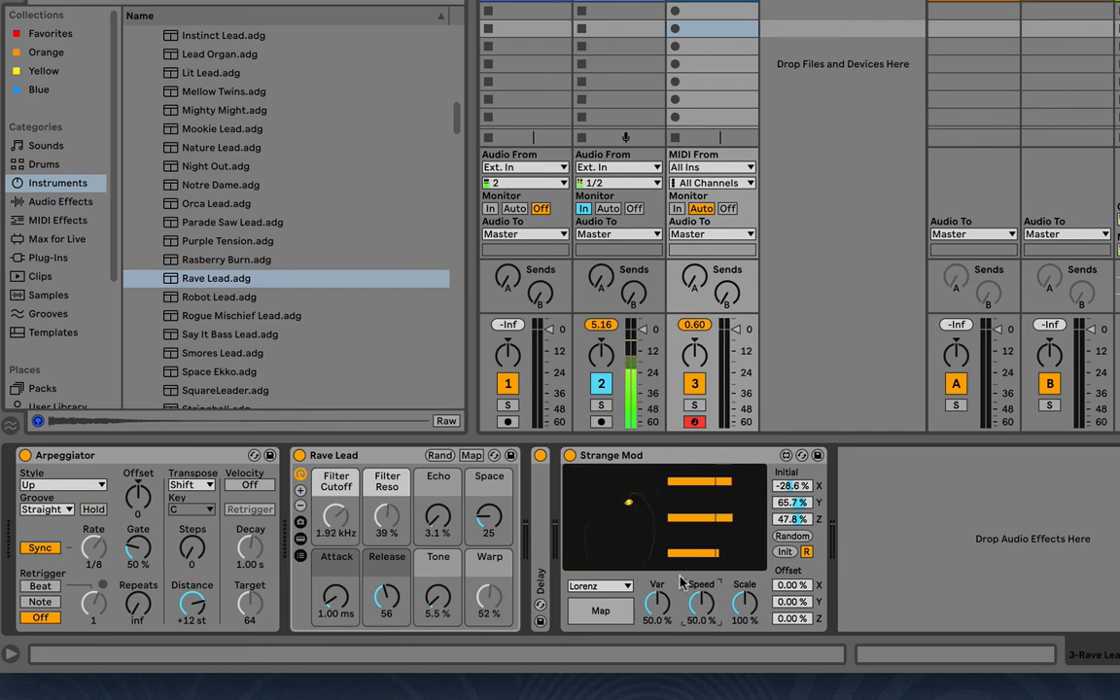
double_click(784, 588)
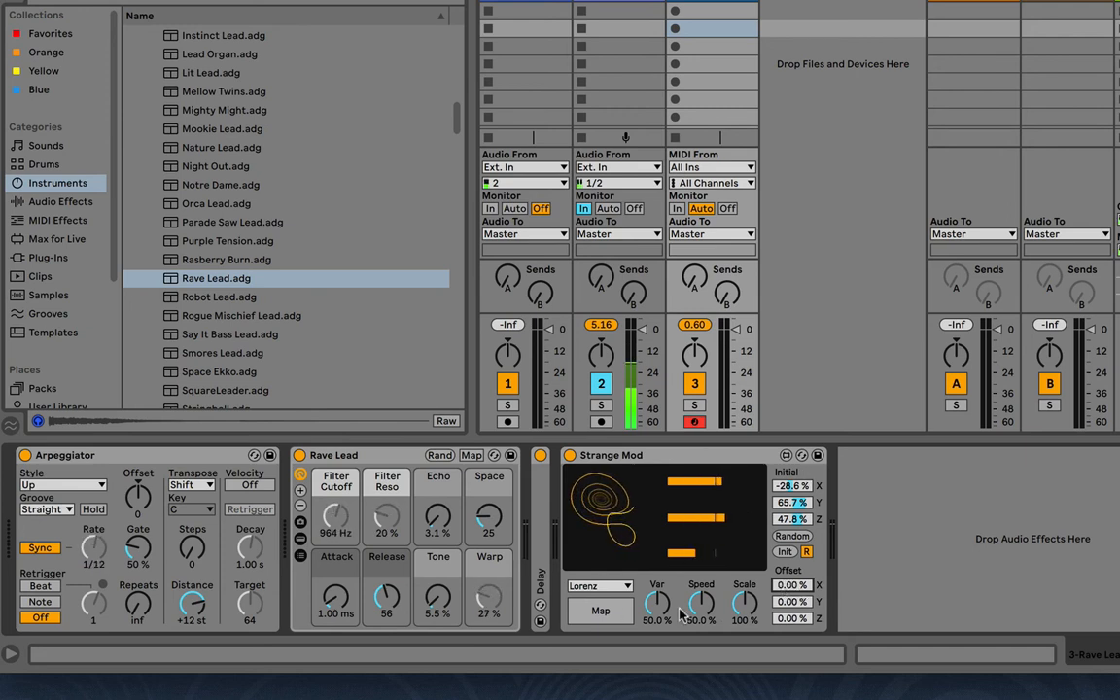